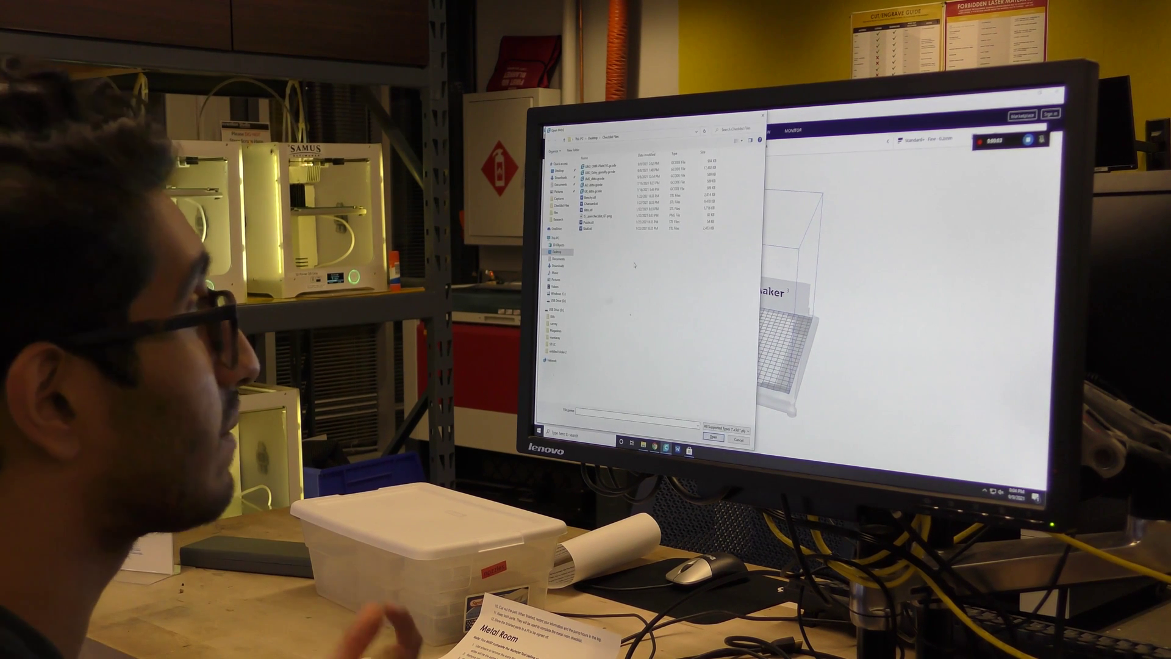
- Load Skull.stl and Puzzle.stl together onto the Ultimaker 3 build plate and orbit to inspect them
{"action": "left_click", "coordinate": [604, 229]}
{"action": "left_click", "coordinate": [604, 222], "text": "ctrl"}
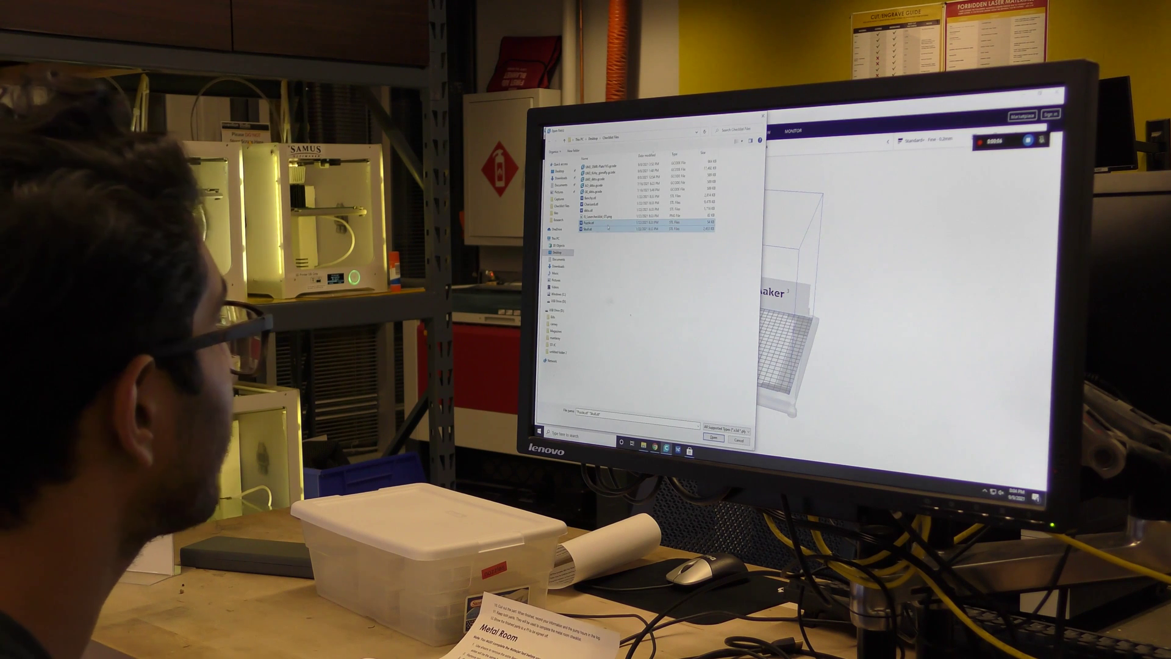
{"action": "left_click", "coordinate": [713, 437]}
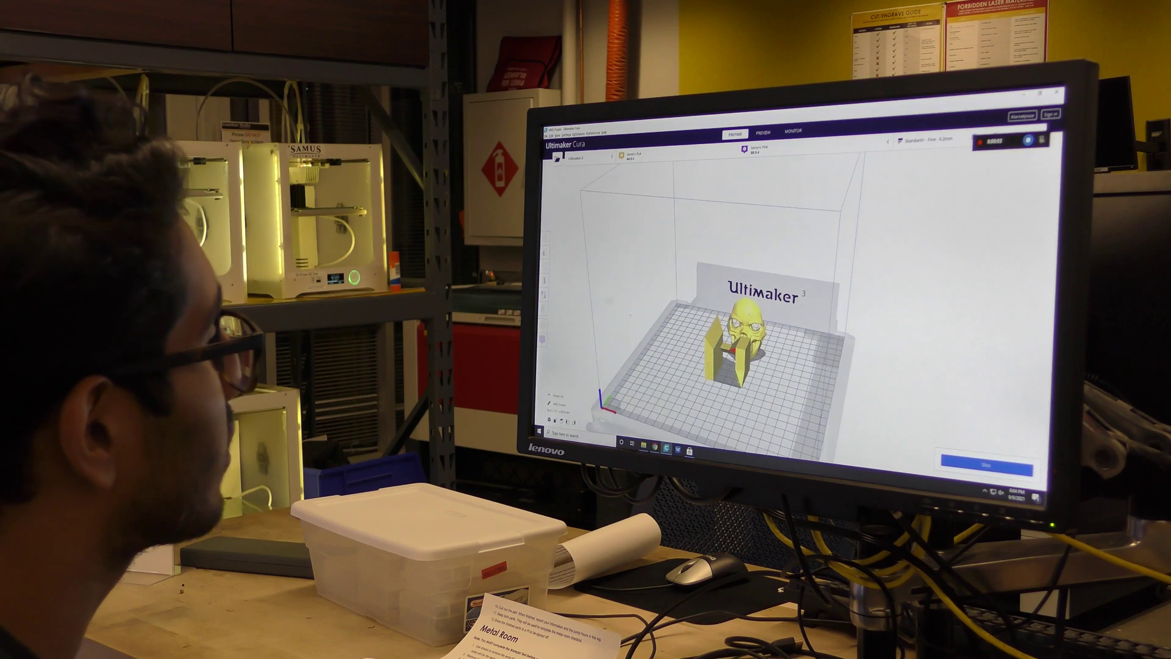
{"action": "mouse_move", "coordinate": [763, 366]}
{"action": "right_mouse_down"}
{"action": "mouse_move", "coordinate": [726, 354]}
{"action": "mouse_move", "coordinate": [785, 360]}
{"action": "right_mouse_up"}
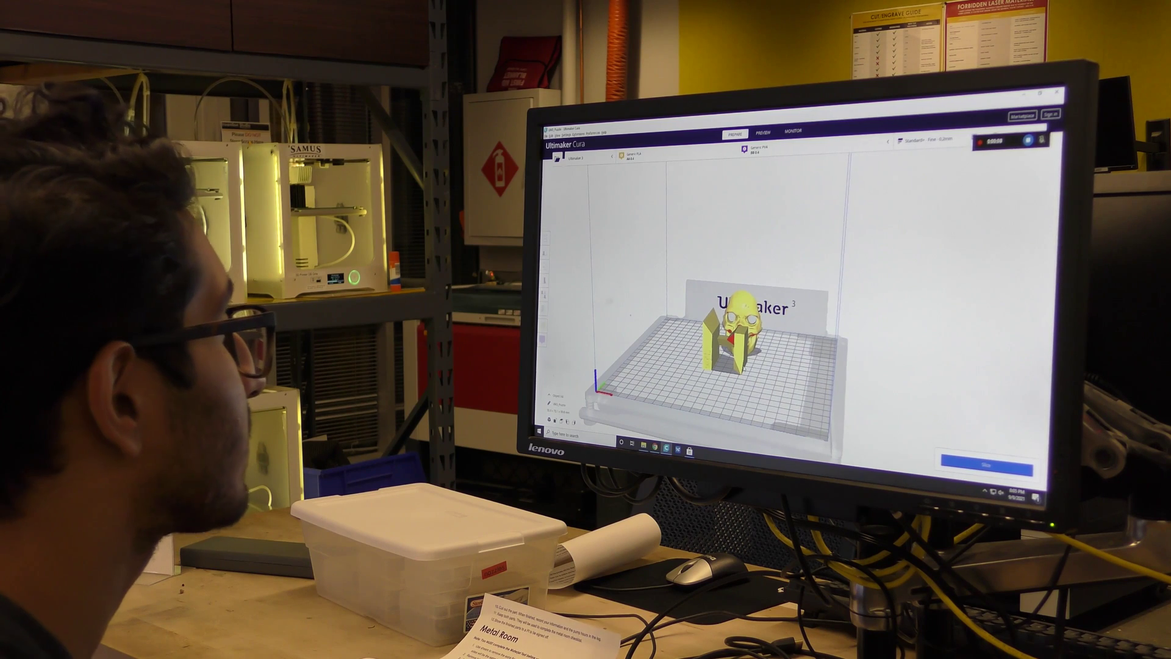
{"action": "right_click_drag", "start_coordinate": [732, 366], "coordinate": [777, 363]}
{"action": "scroll", "coordinate": [732, 341], "scroll_direction": "up", "scroll_amount": 5}
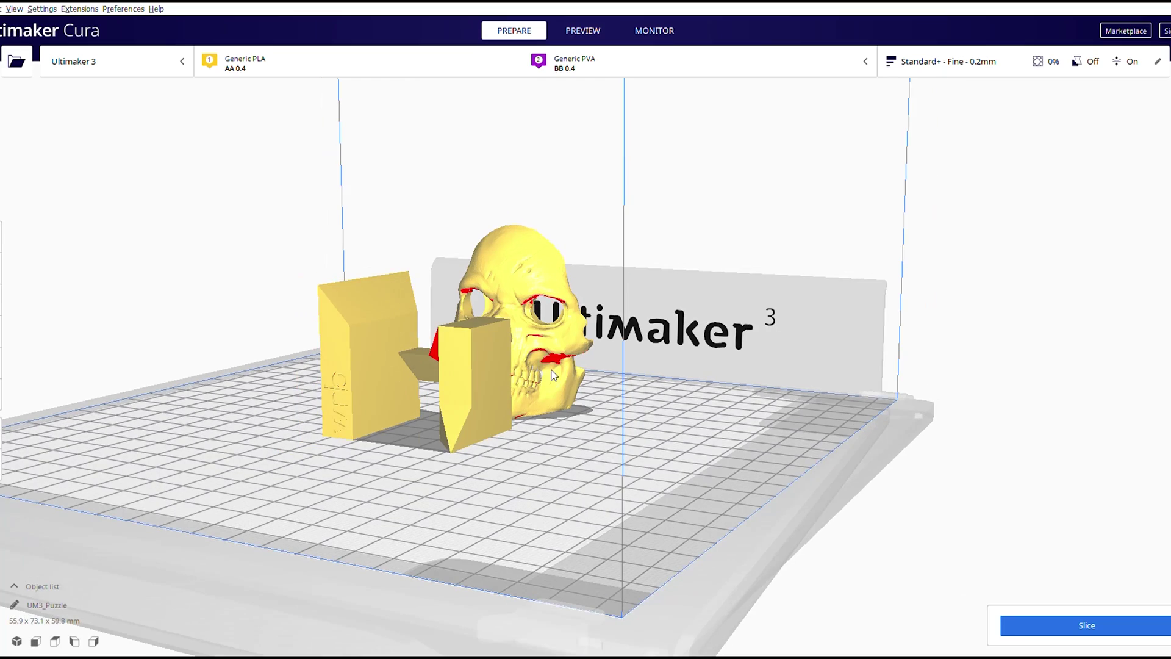
{"action": "scroll", "coordinate": [552, 372], "scroll_direction": "up", "scroll_amount": 6}
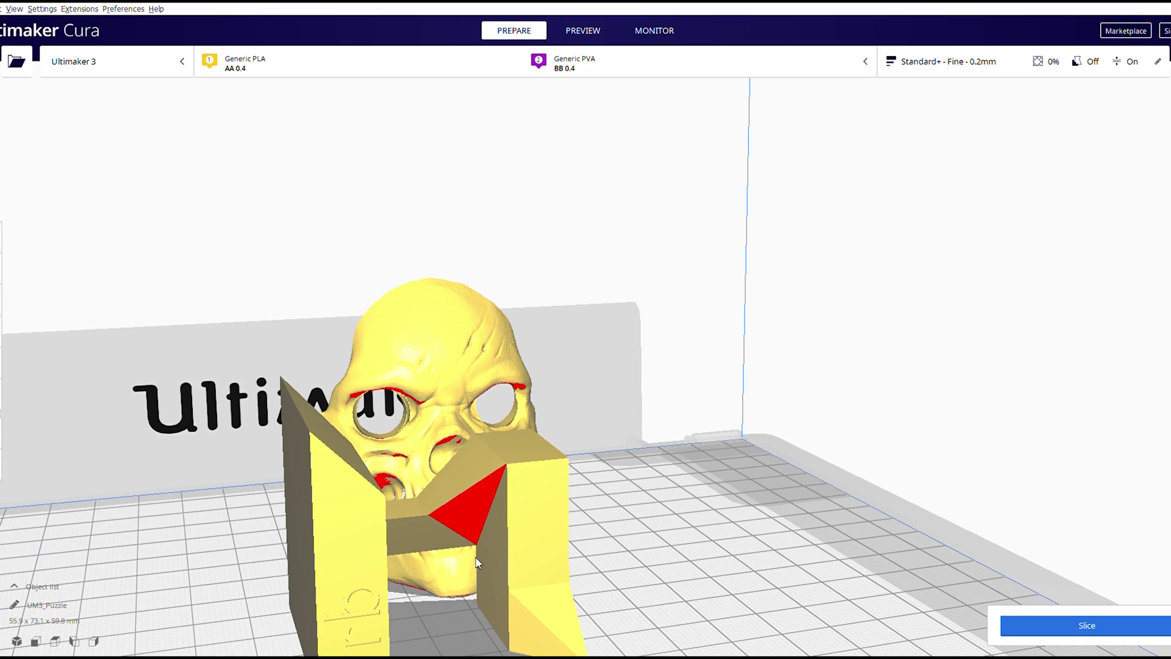
{"action": "right_click_drag", "start_coordinate": [478, 563], "coordinate": [330, 518]}
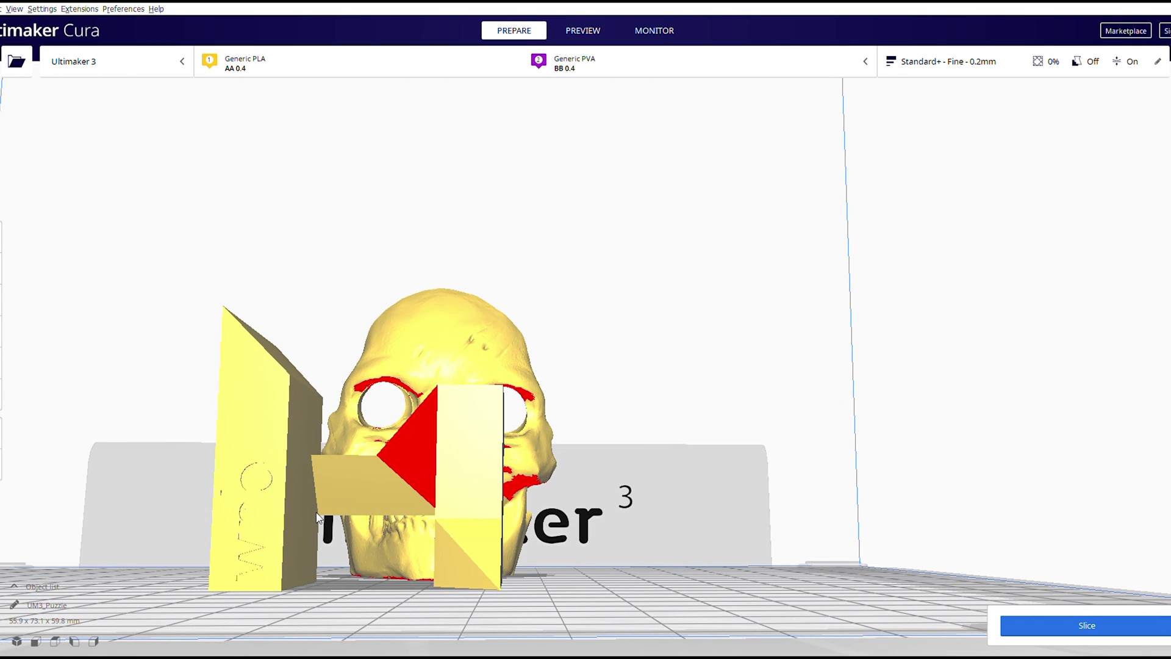
{"action": "right_click_drag", "start_coordinate": [433, 520], "coordinate": [502, 532]}
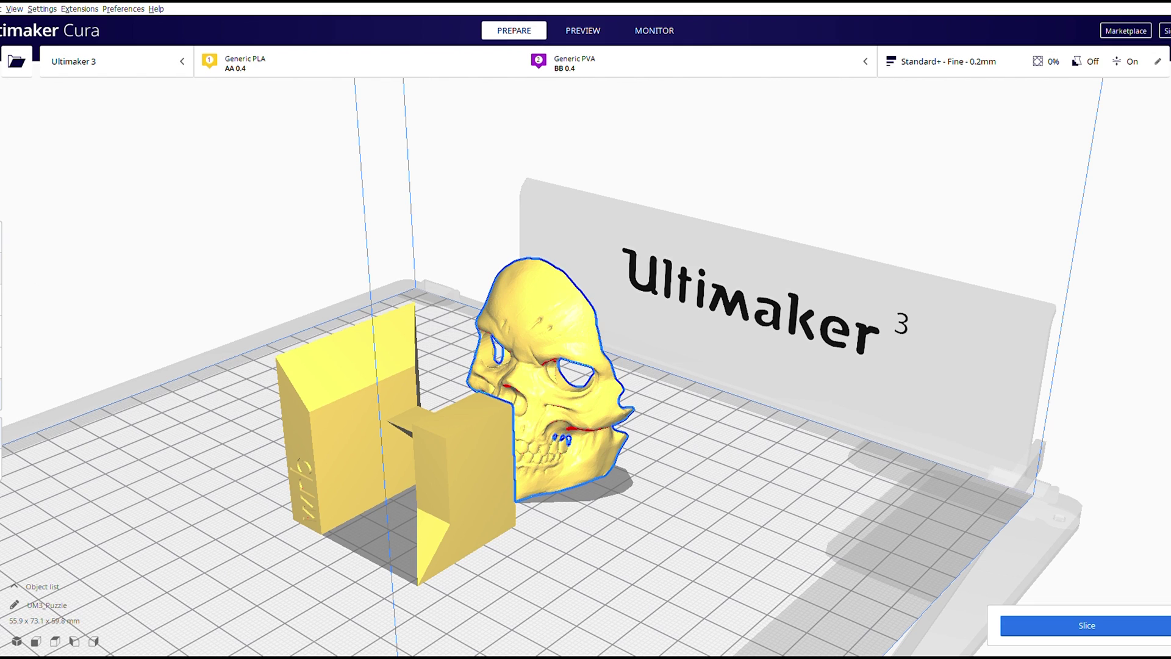
- Check the skull's position, then place a support-blocker cube on its eye, redoing a misplaced one
{"action": "left_click", "coordinate": [3, 244]}
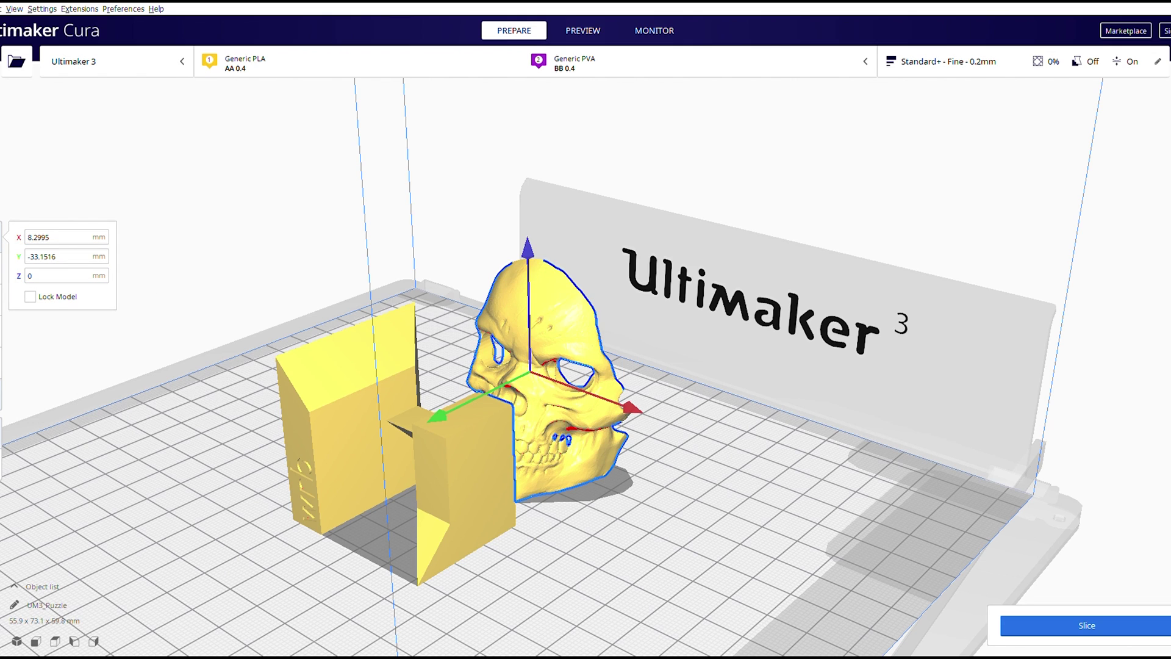
{"action": "key", "text": "t"}
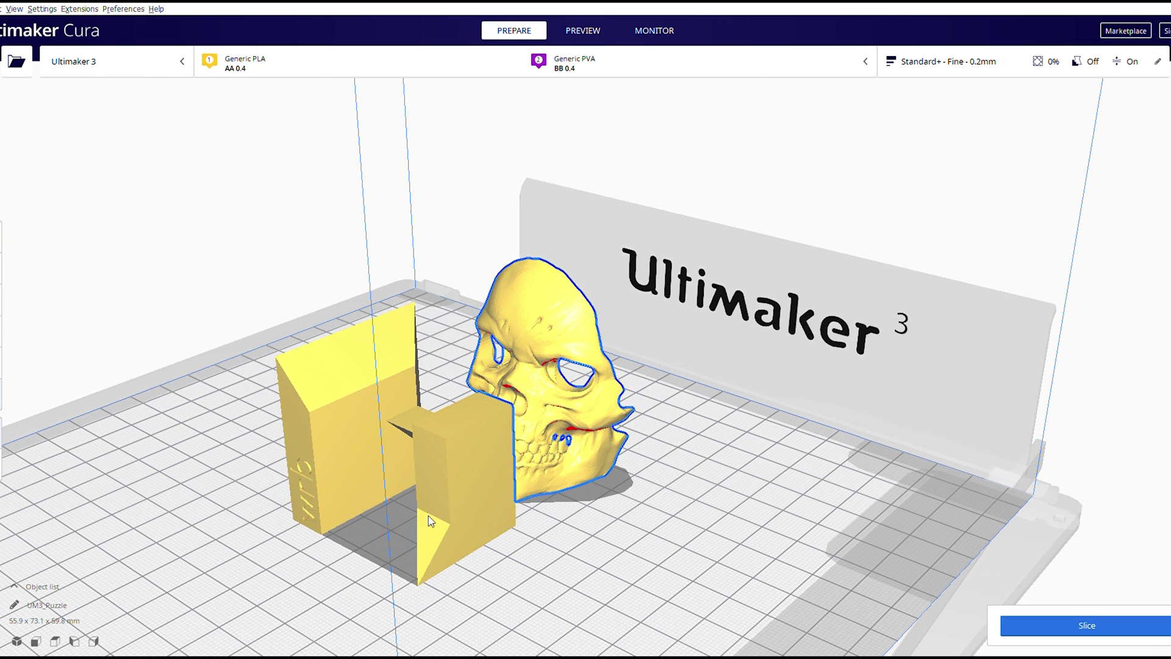
{"action": "scroll", "coordinate": [583, 437], "scroll_direction": "up", "scroll_amount": 10}
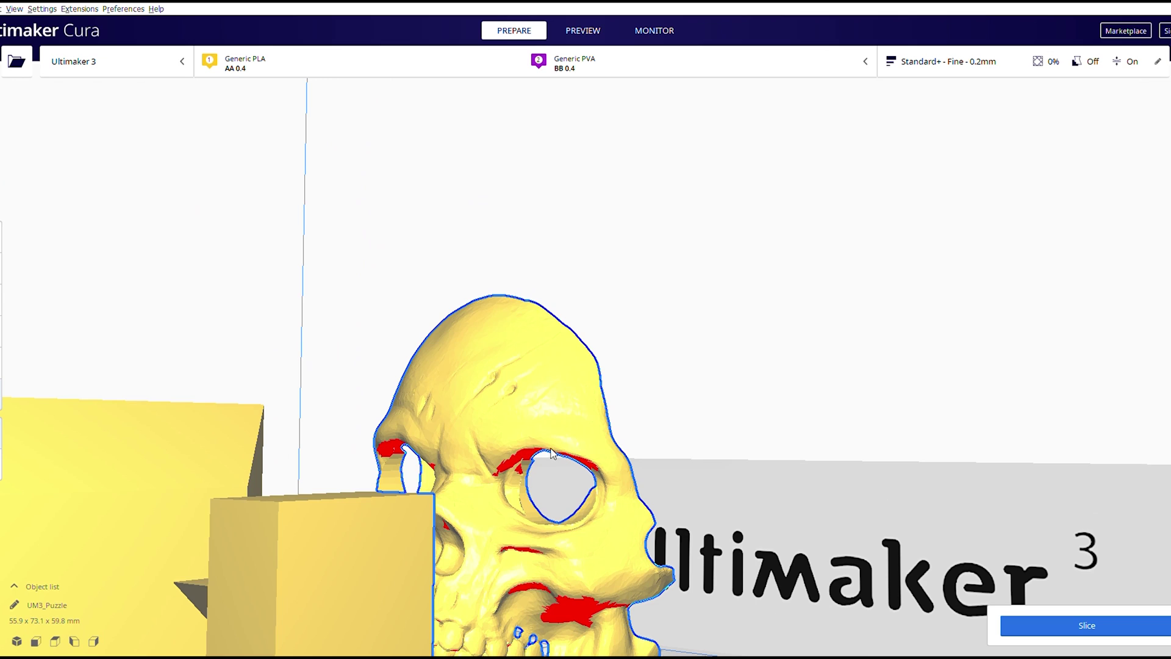
{"action": "left_click", "coordinate": [536, 454]}
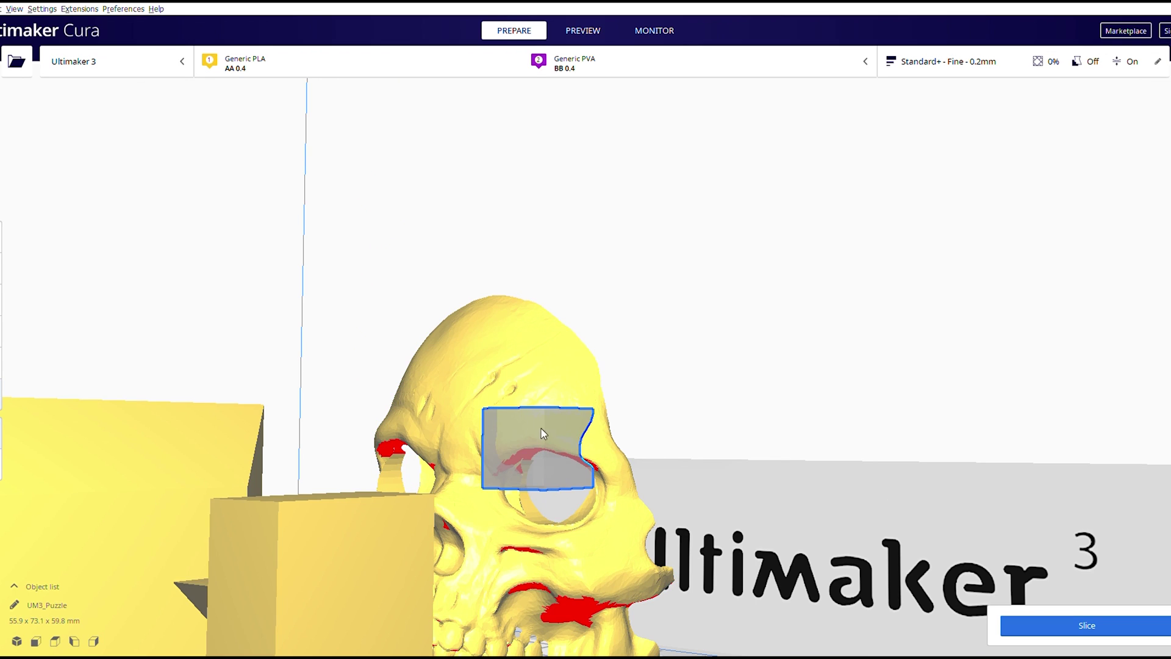
{"action": "left_click", "coordinate": [534, 444]}
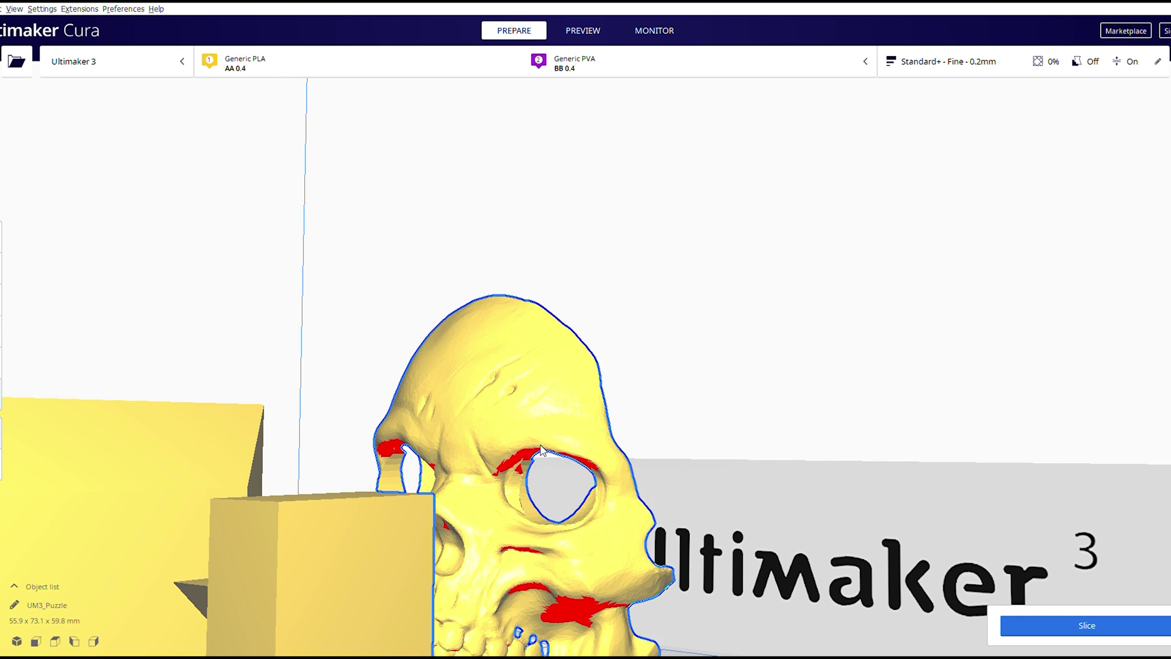
{"action": "left_click", "coordinate": [543, 449]}
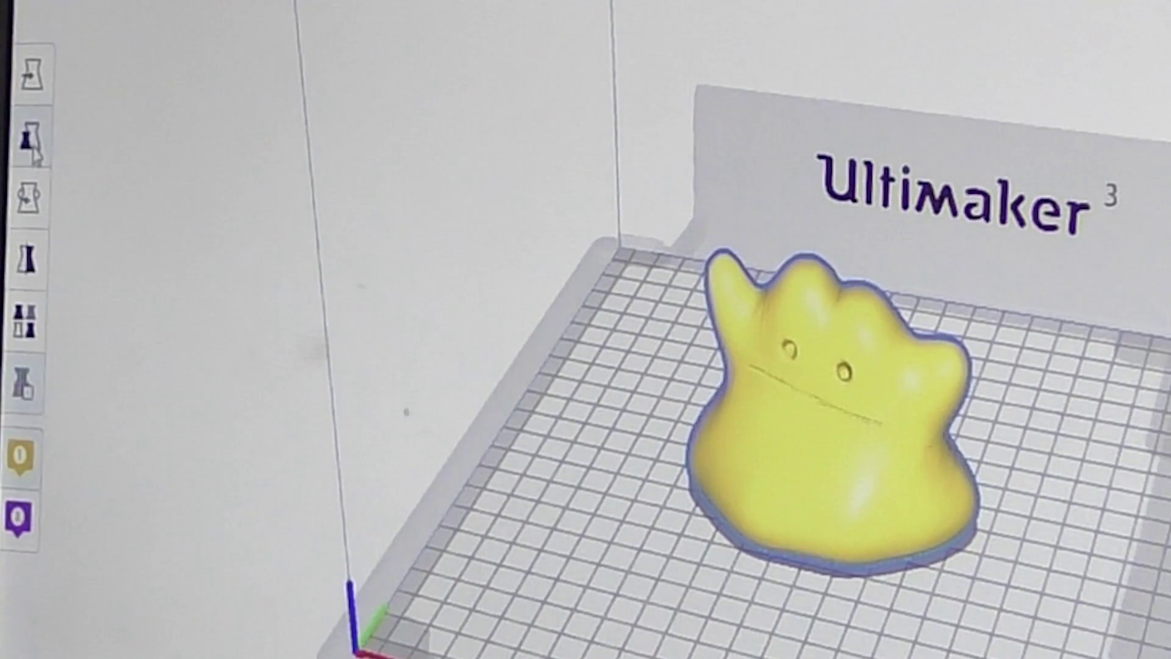
- Scale the Ditto model uniformly to 25% via the X field, correcting an accidental 225%
{"action": "left_click", "coordinate": [32, 141]}
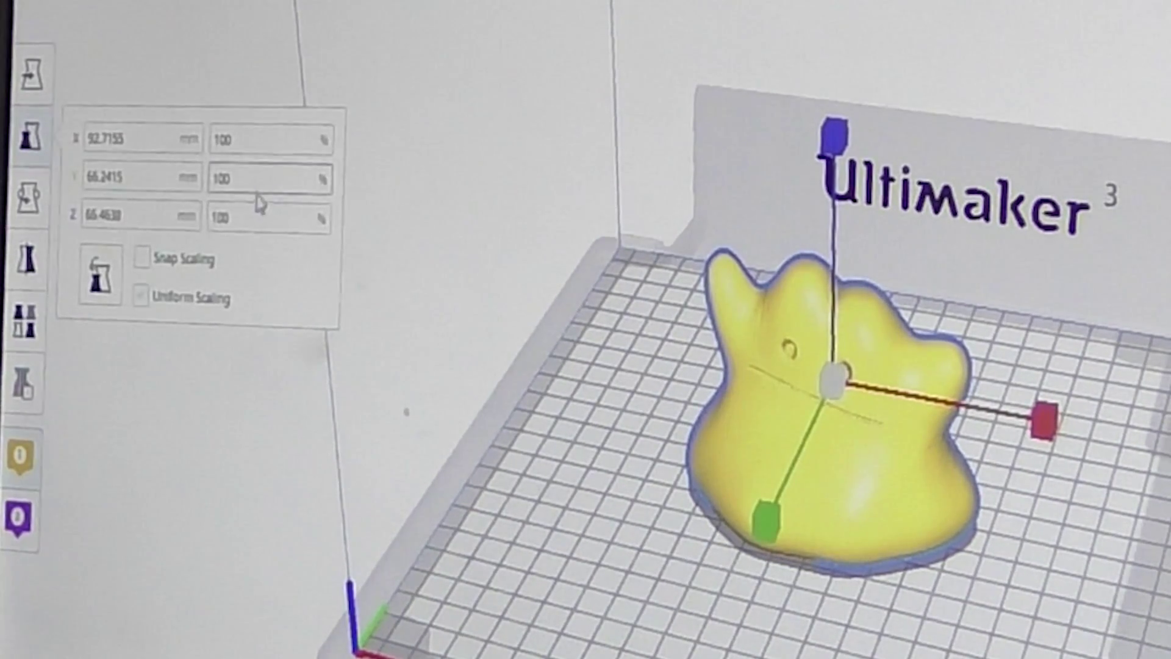
{"action": "left_click", "coordinate": [142, 298]}
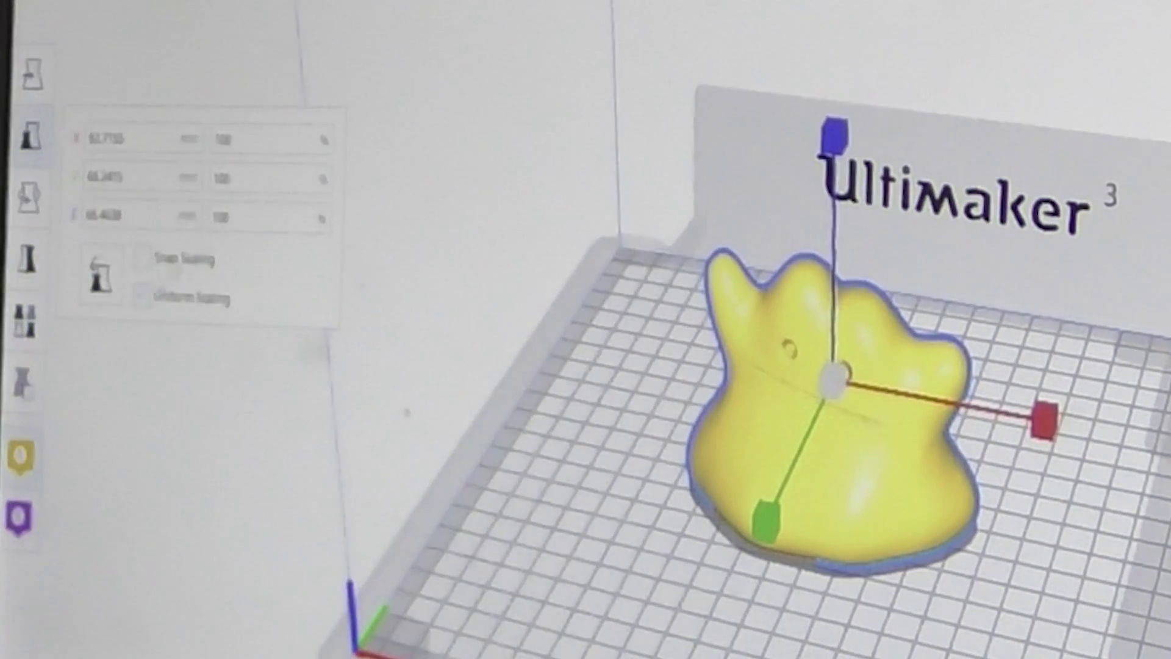
{"action": "left_click", "coordinate": [252, 140]}
{"action": "double_click", "coordinate": [252, 141]}
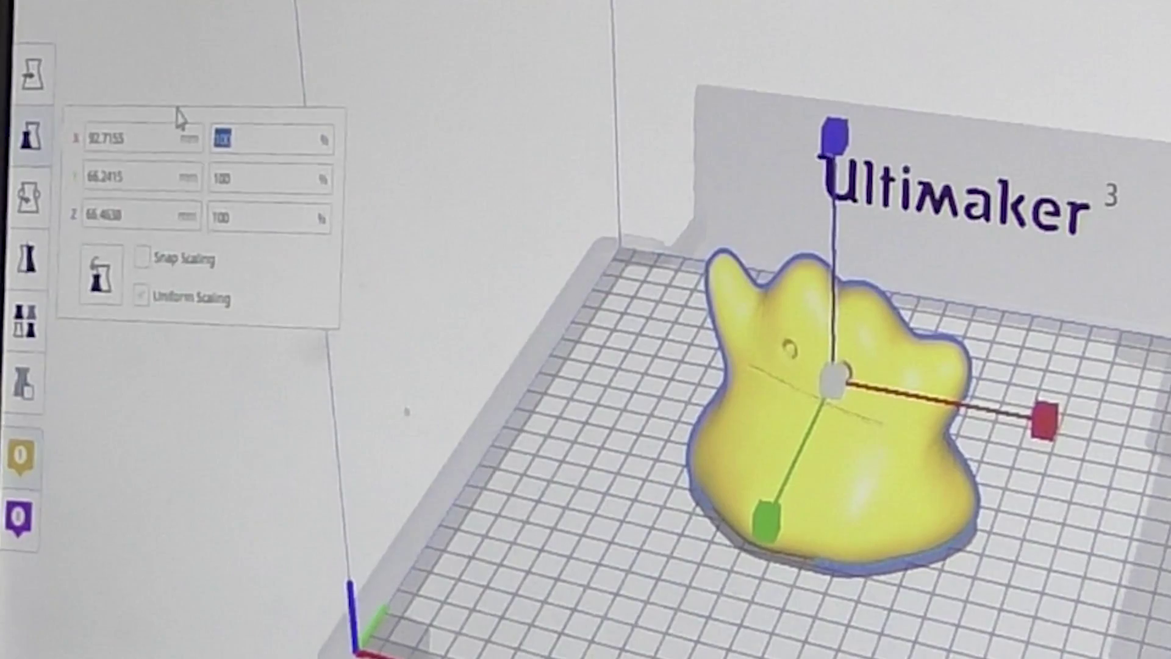
{"action": "type", "text": "25"}
{"action": "key", "text": "Return"}
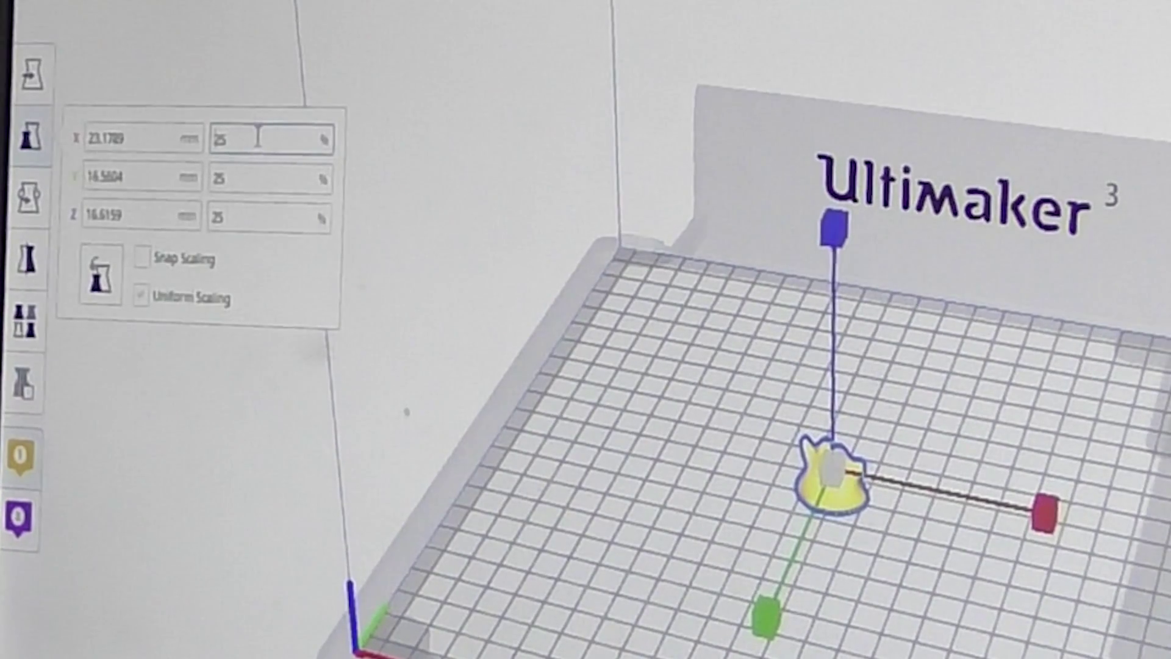
{"action": "type", "text": "2"}
{"action": "key", "text": "Return"}
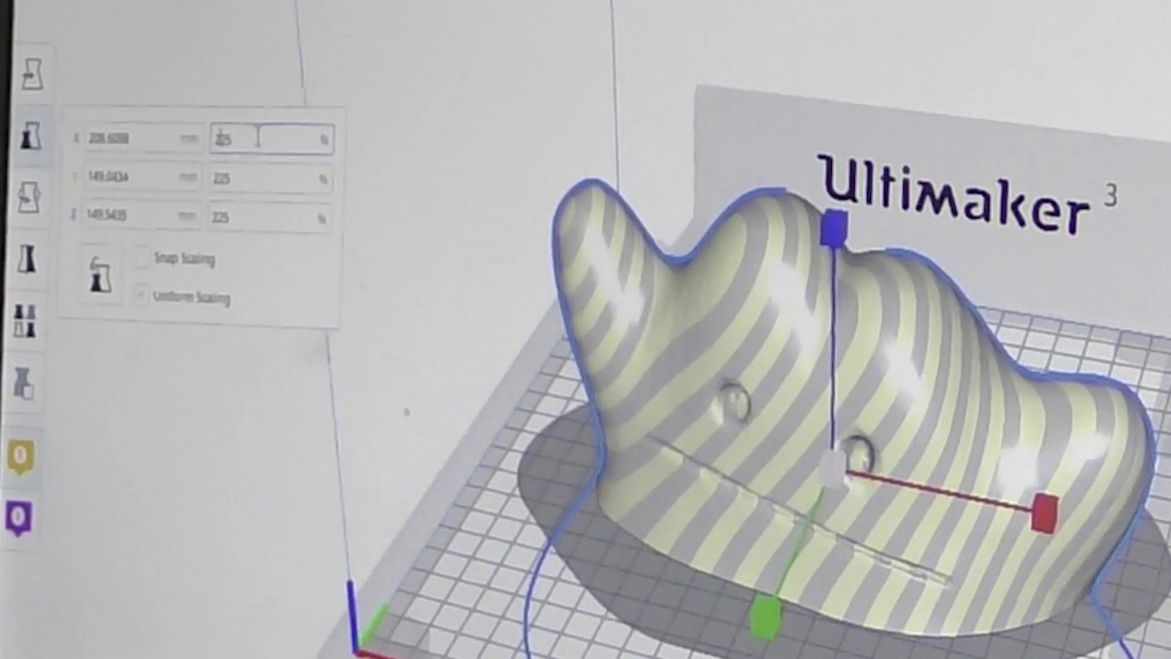
{"action": "key", "text": "BackSpace"}
{"action": "key", "text": "Return"}
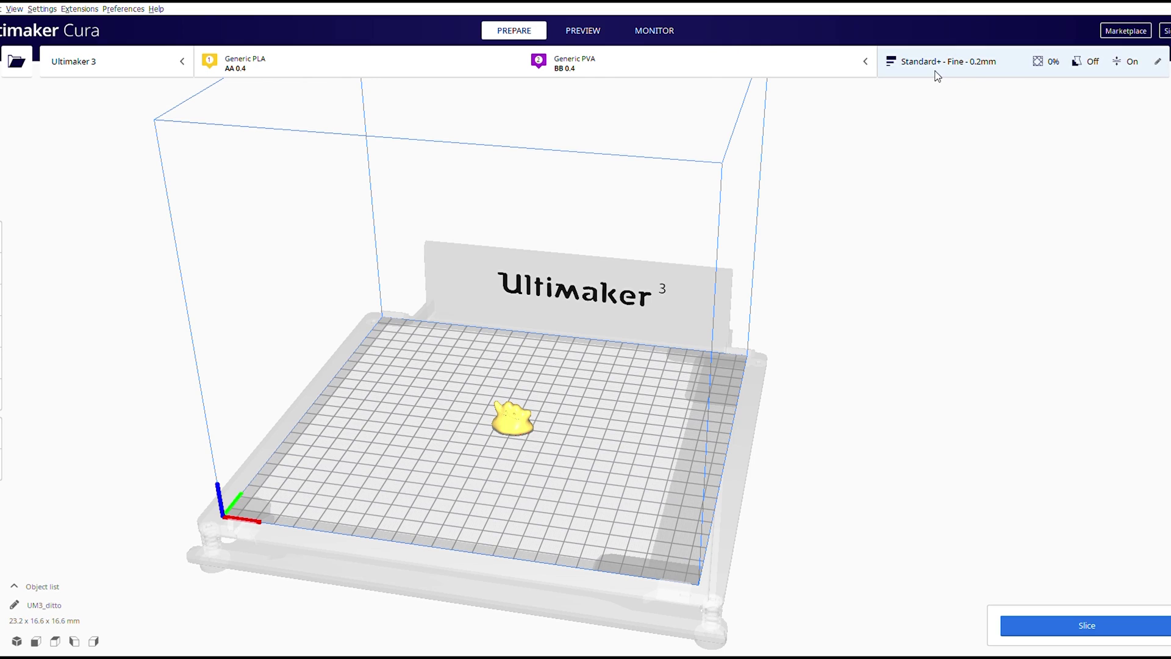
- Open the print settings panel in Recommended mode
{"action": "left_click", "coordinate": [937, 74]}
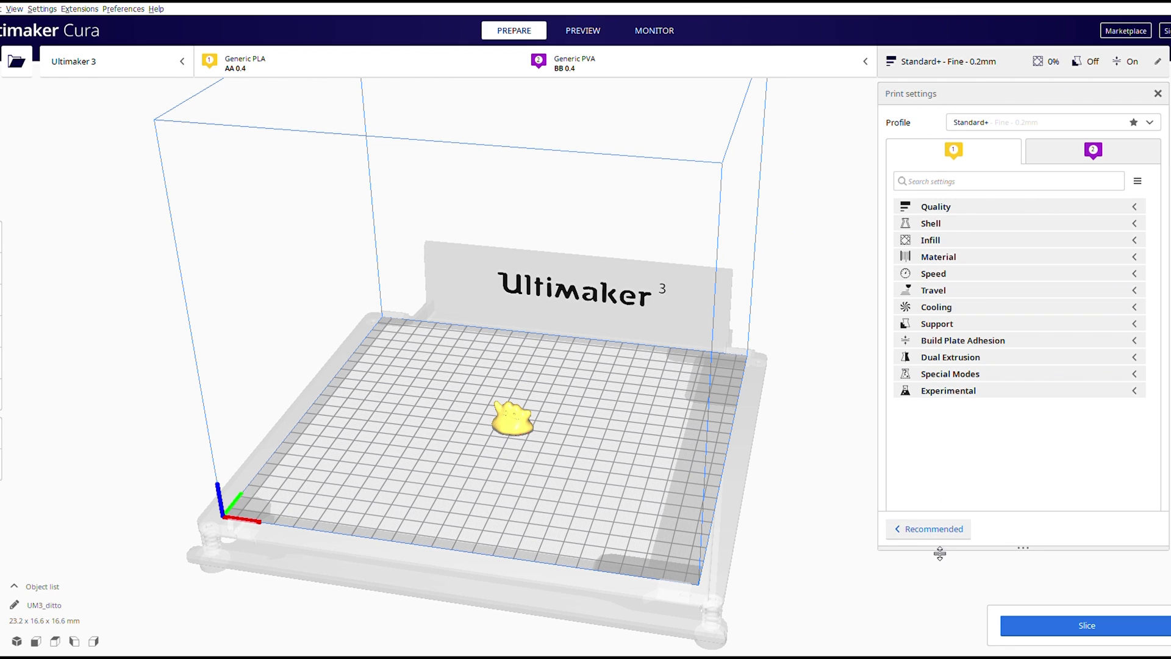
{"action": "left_click", "coordinate": [919, 67]}
{"action": "left_click", "coordinate": [963, 61]}
{"action": "left_click", "coordinate": [922, 525]}
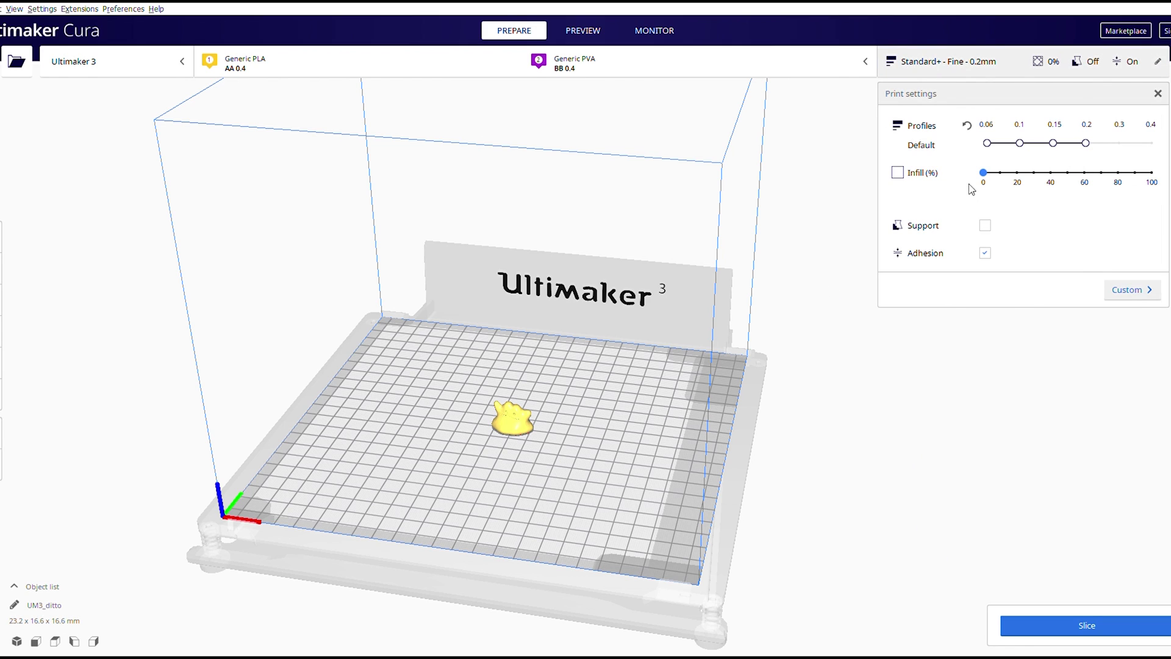
- Compare layer-height profiles from 0.06 to 0.2 mm and settle on Normal 0.15 mm
{"action": "left_click", "coordinate": [987, 143]}
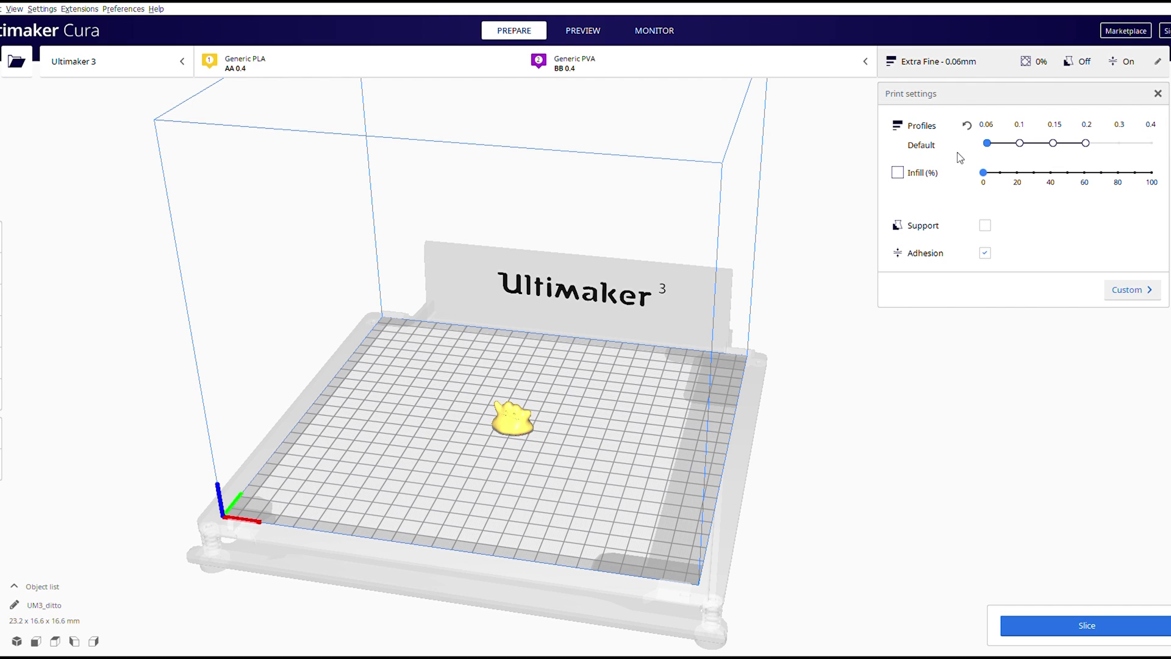
{"action": "left_click", "coordinate": [1086, 143]}
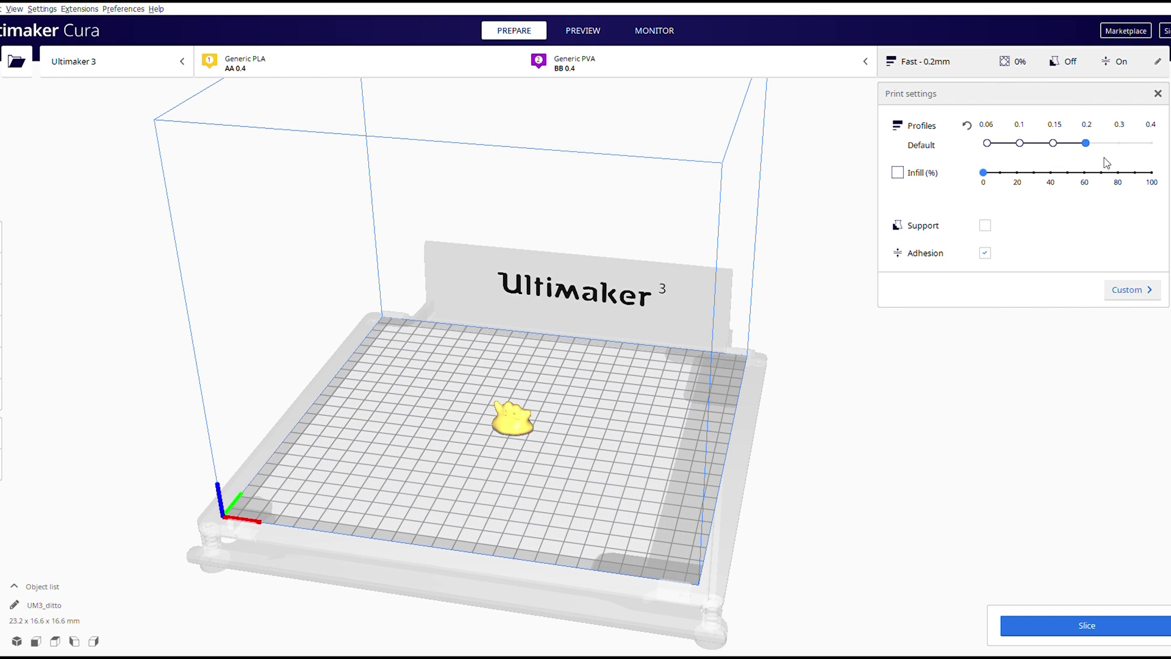
{"action": "left_click", "coordinate": [1020, 146]}
{"action": "left_click", "coordinate": [1054, 144]}
{"action": "left_click", "coordinate": [988, 143]}
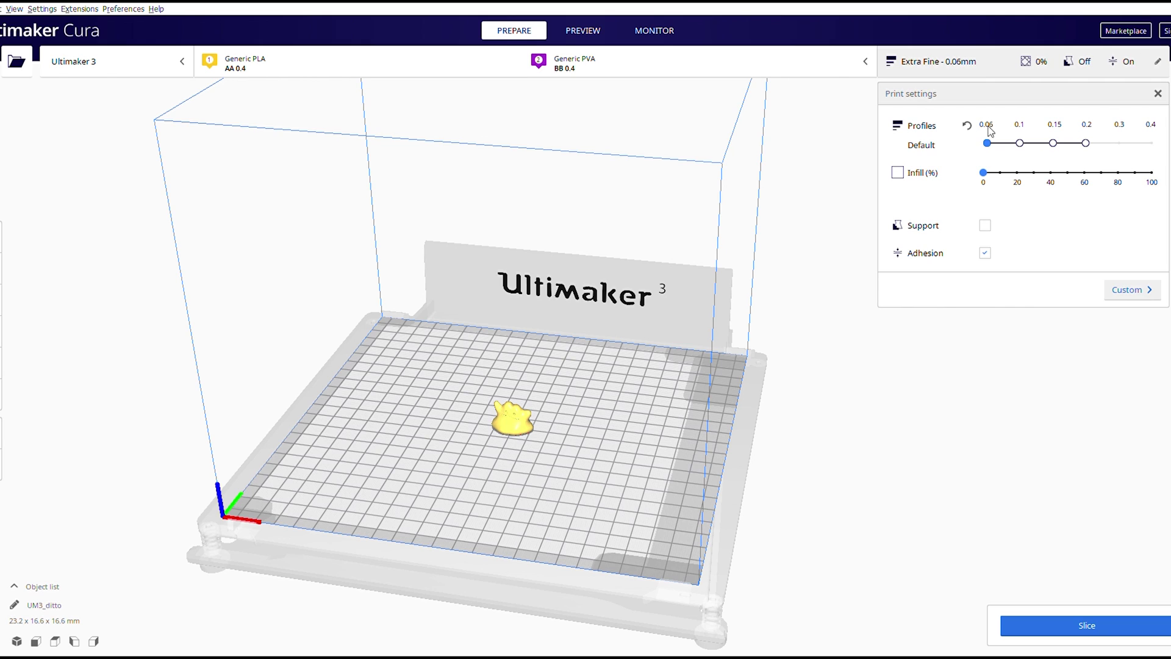
{"action": "left_click", "coordinate": [1086, 144]}
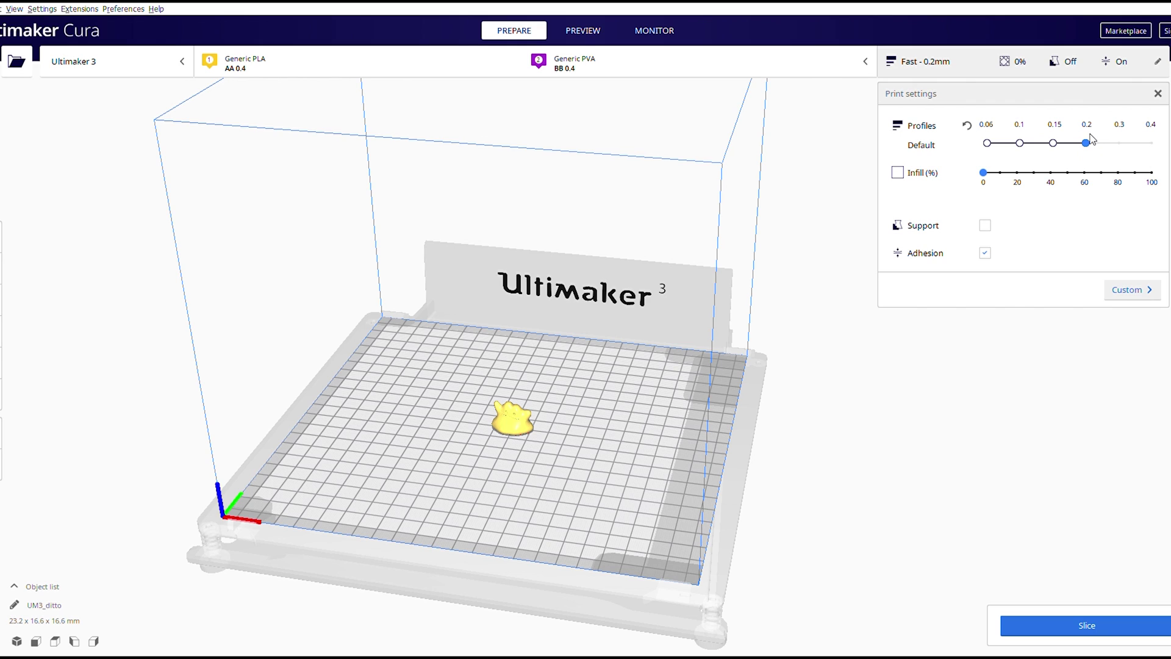
{"action": "left_click", "coordinate": [1055, 144]}
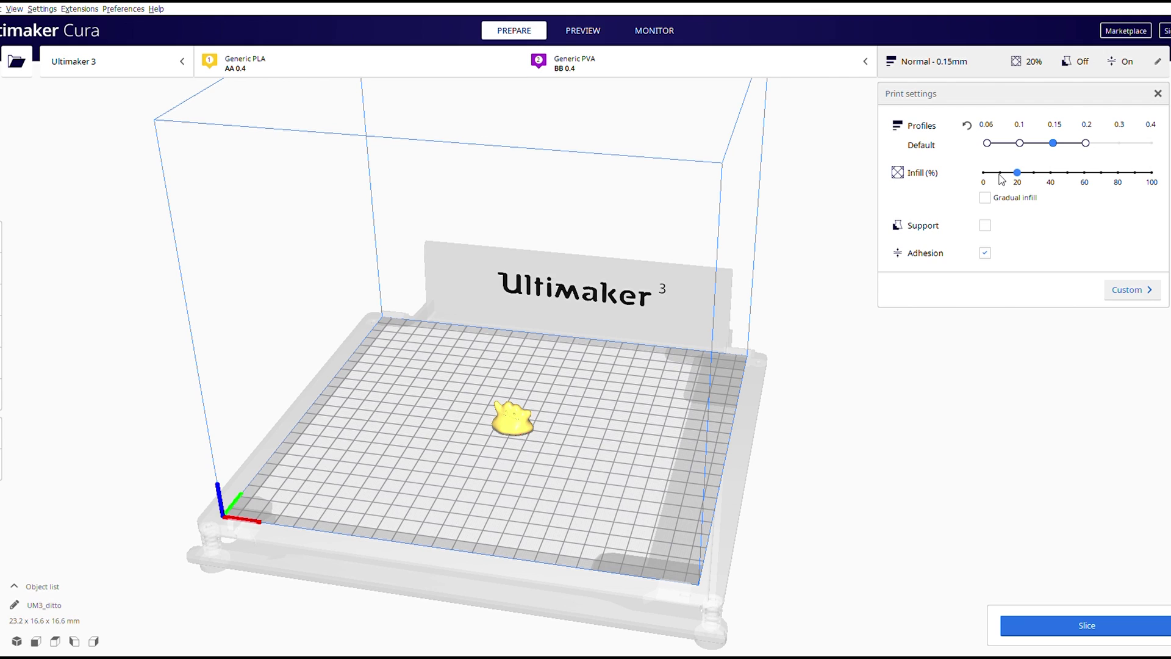
- Try infill at 10% and 0%, return it to 20%, then switch to Custom settings
{"action": "left_click", "coordinate": [1000, 173]}
{"action": "left_click_drag", "start_coordinate": [1003, 175], "coordinate": [983, 174]}
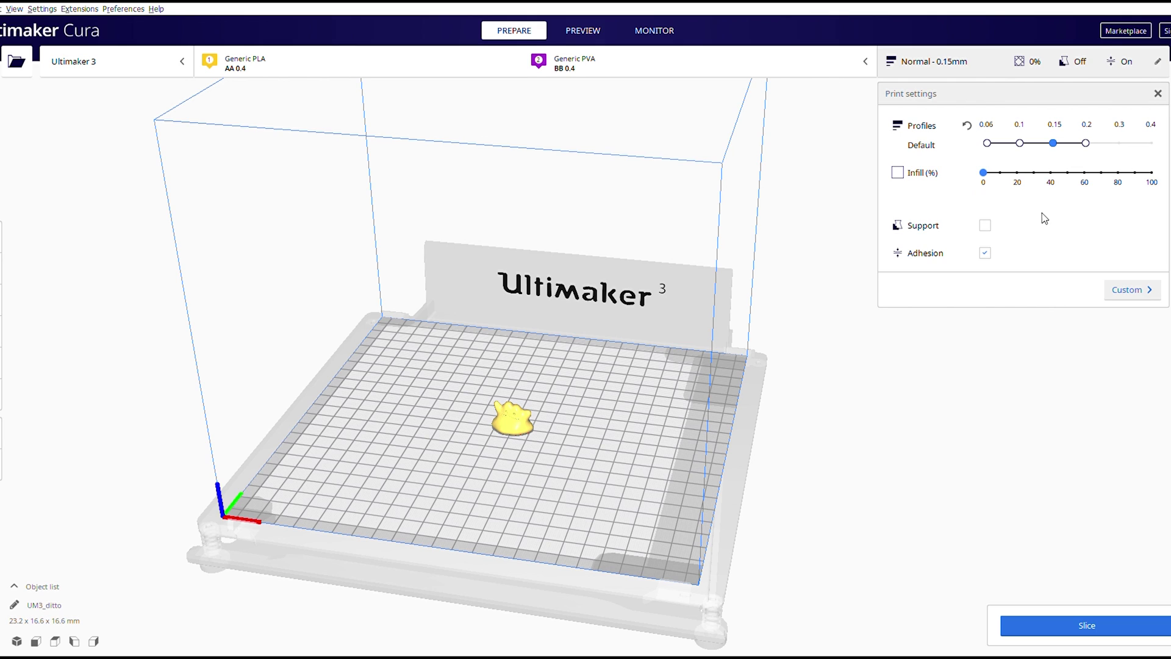
{"action": "left_click", "coordinate": [1019, 175]}
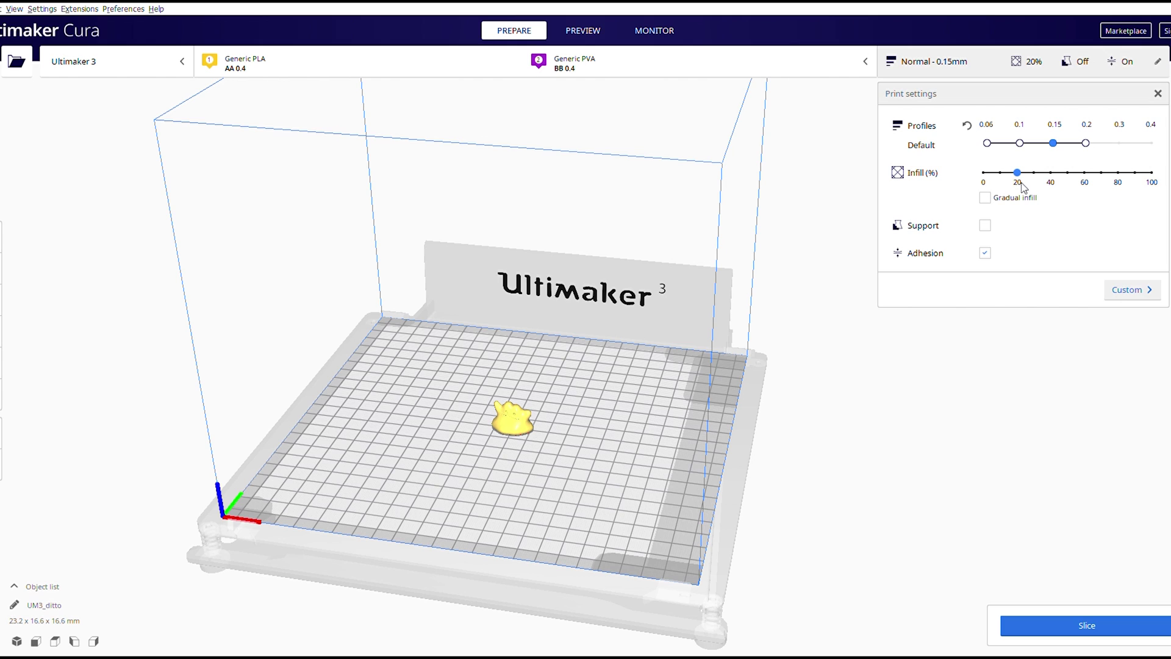
{"action": "left_click", "coordinate": [1147, 290]}
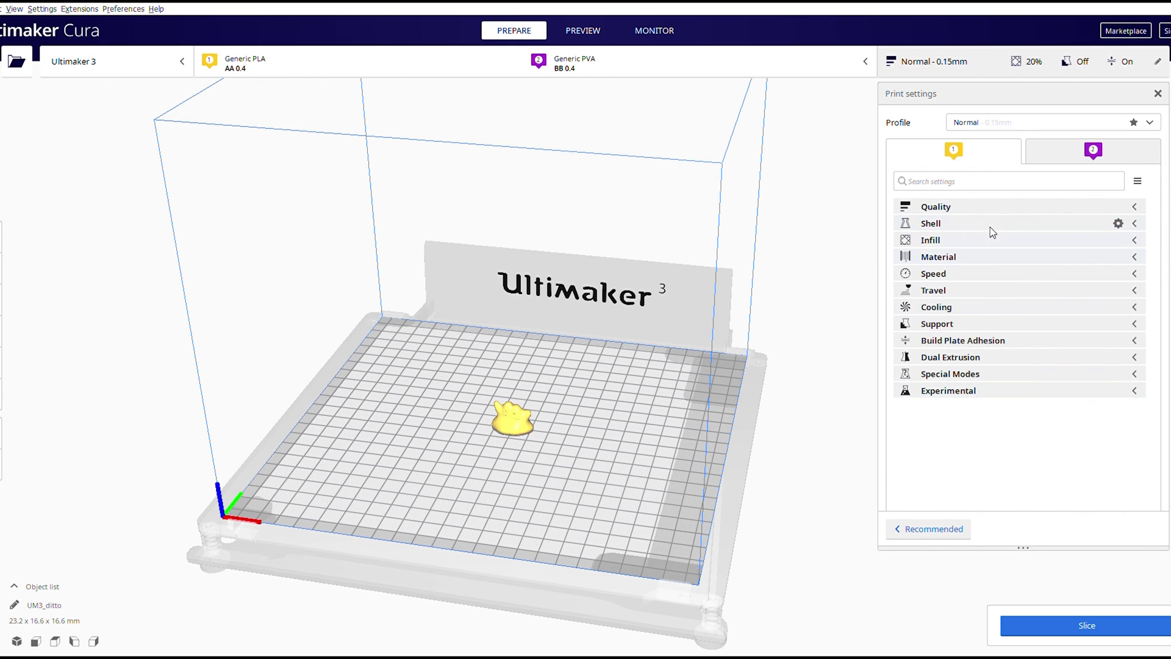
- Set Infill Density to 5%, then review the Shell wall settings (0.8 mm, 3 lines)
{"action": "left_click", "coordinate": [955, 242]}
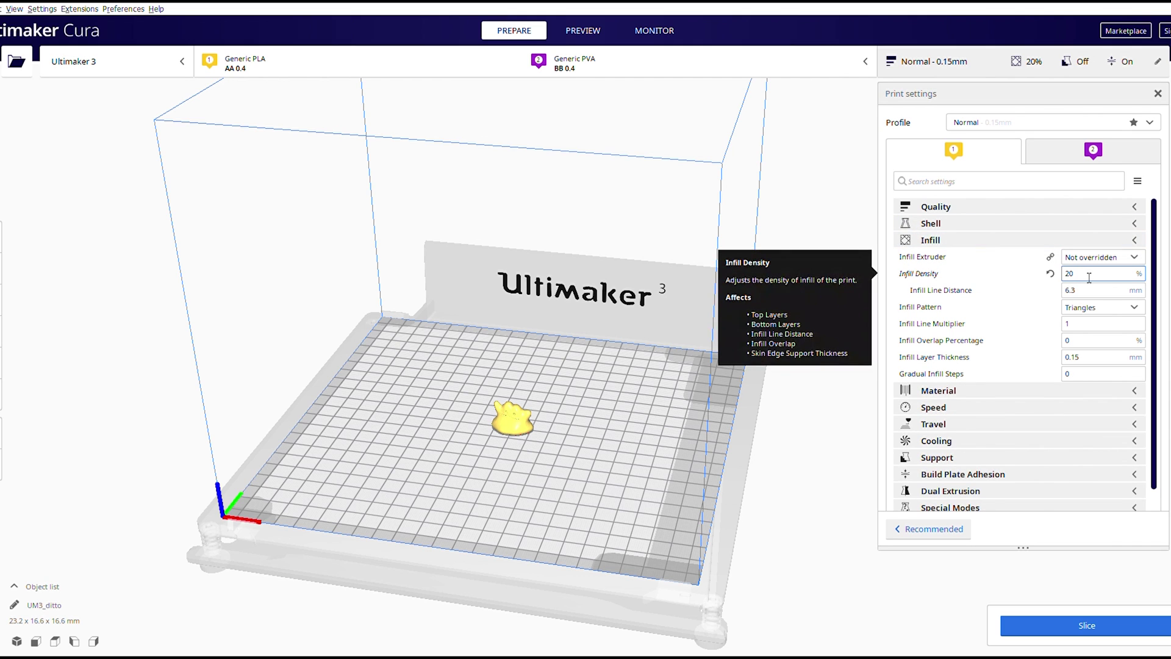
{"action": "double_click", "coordinate": [1067, 273]}
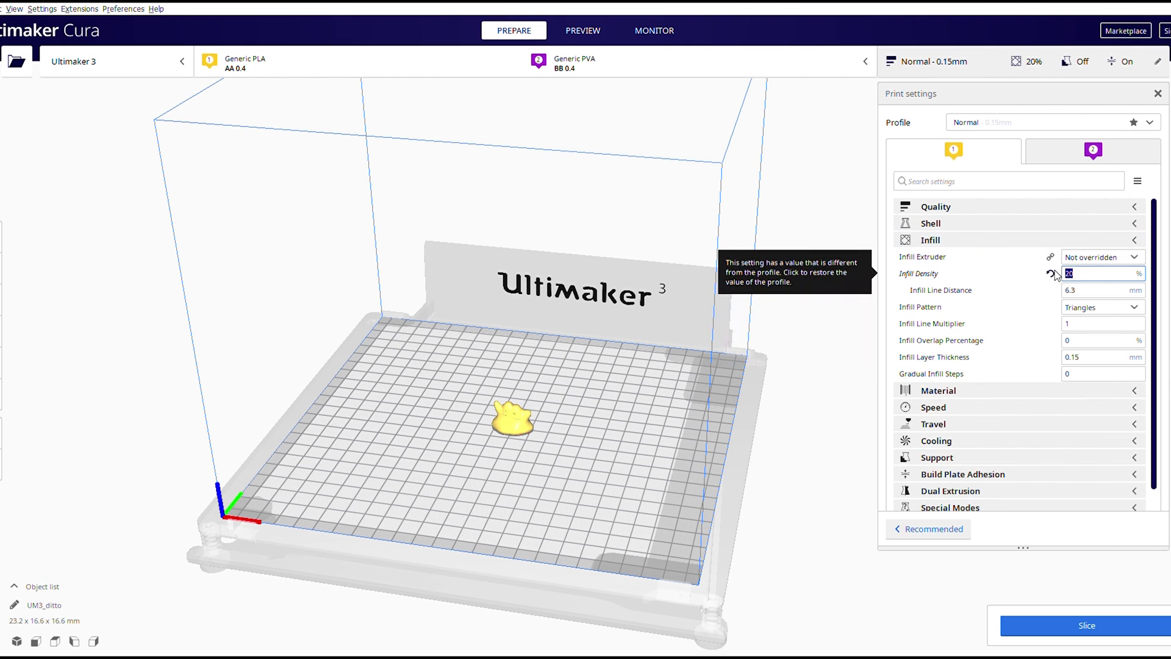
{"action": "type", "text": "5"}
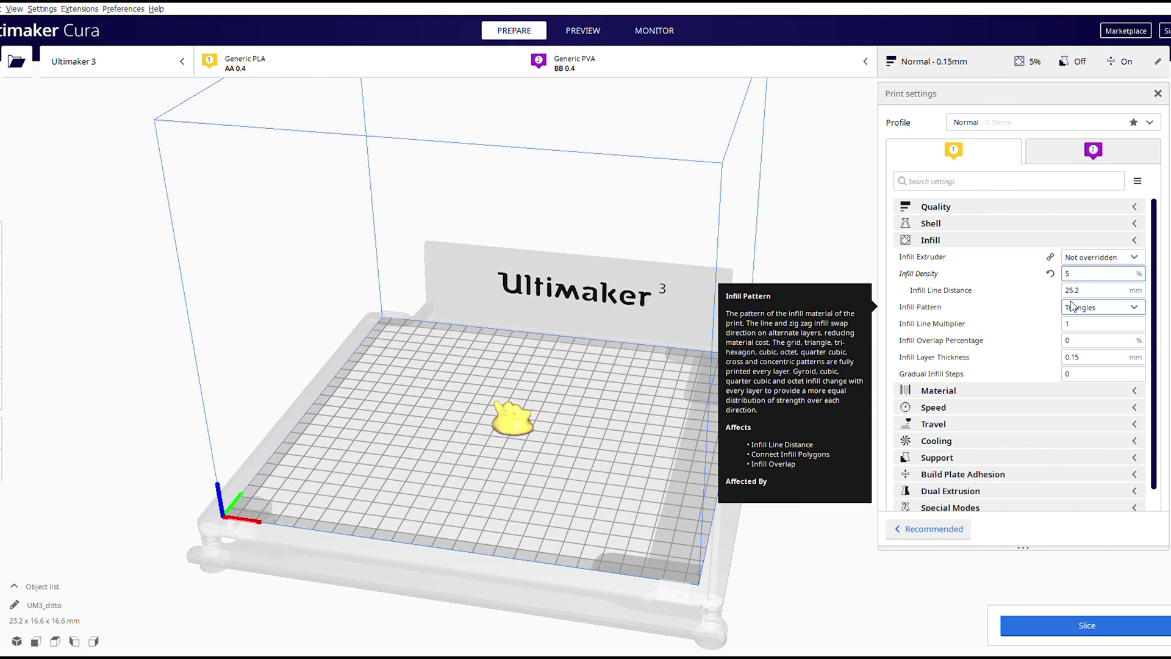
{"action": "left_click", "coordinate": [1001, 243]}
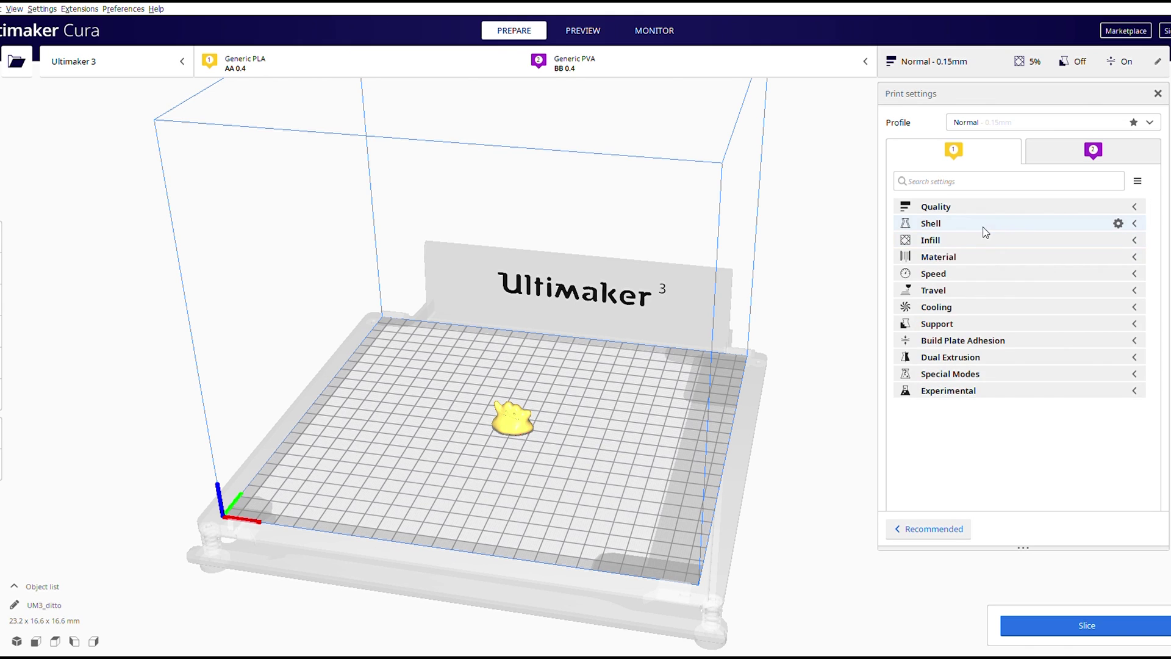
{"action": "left_click", "coordinate": [951, 222]}
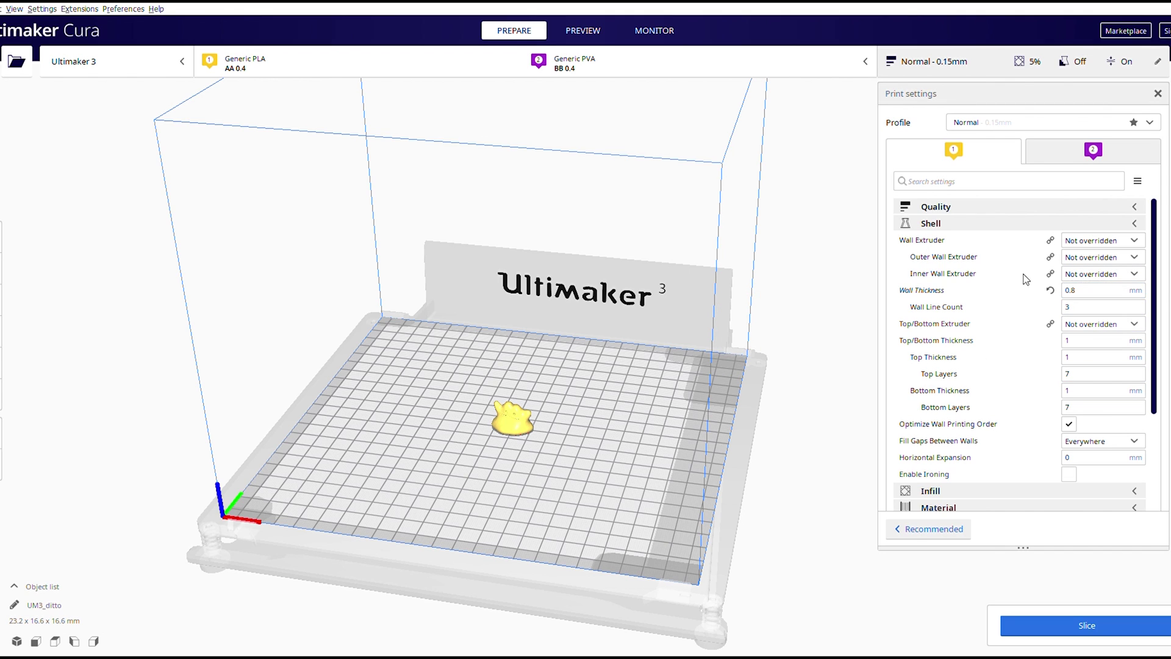
{"action": "left_click", "coordinate": [1135, 224]}
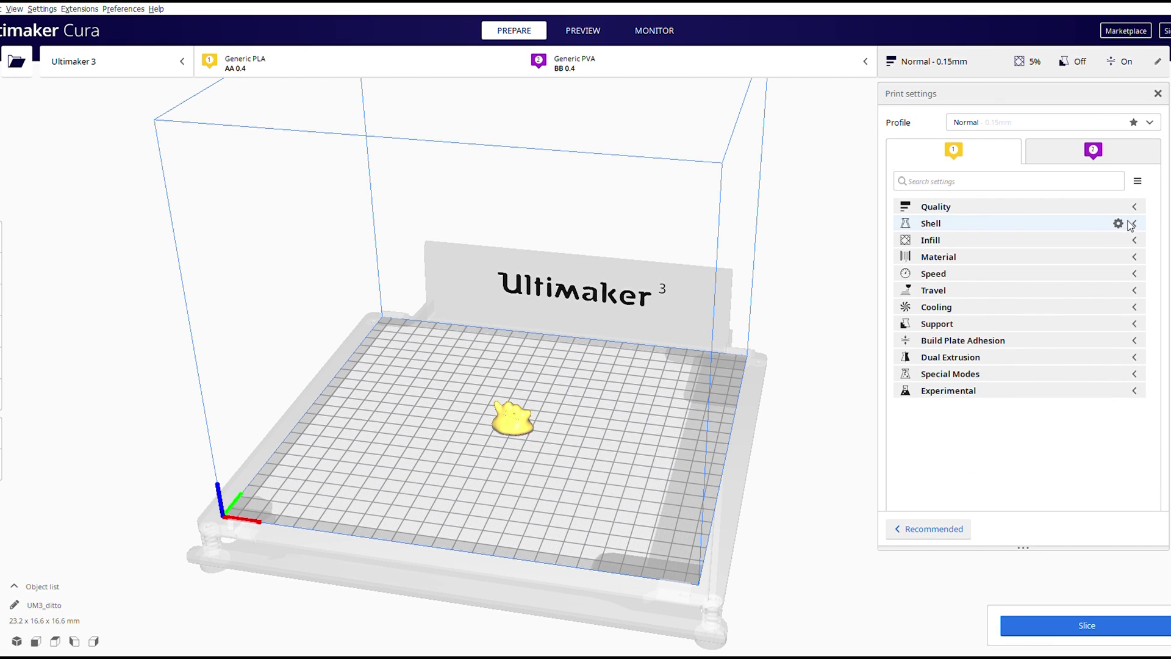
- Change the Build Plate Adhesion Type from Brim to Skirt
{"action": "left_click", "coordinate": [1050, 340]}
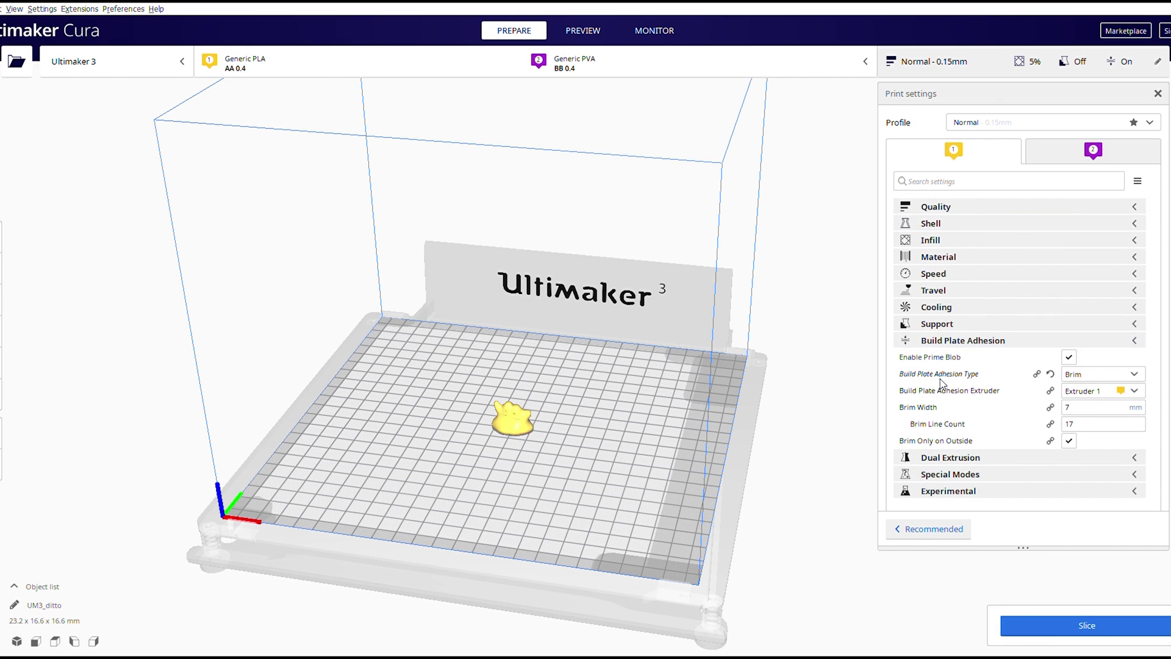
{"action": "left_click", "coordinate": [1095, 376]}
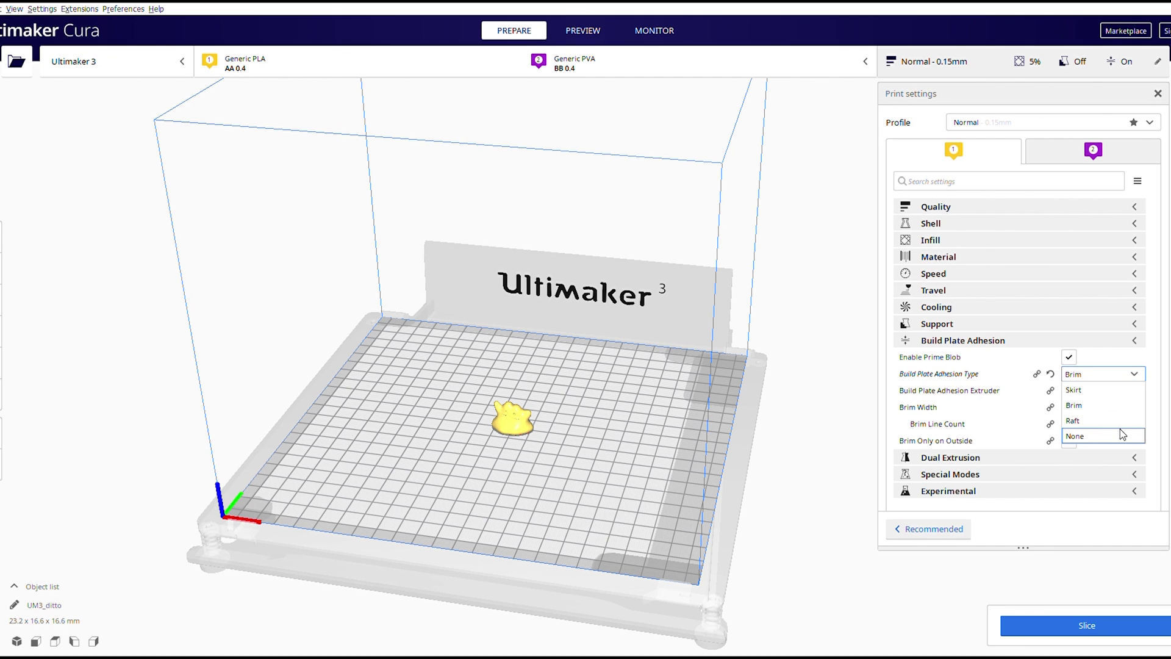
{"action": "left_click", "coordinate": [1095, 375]}
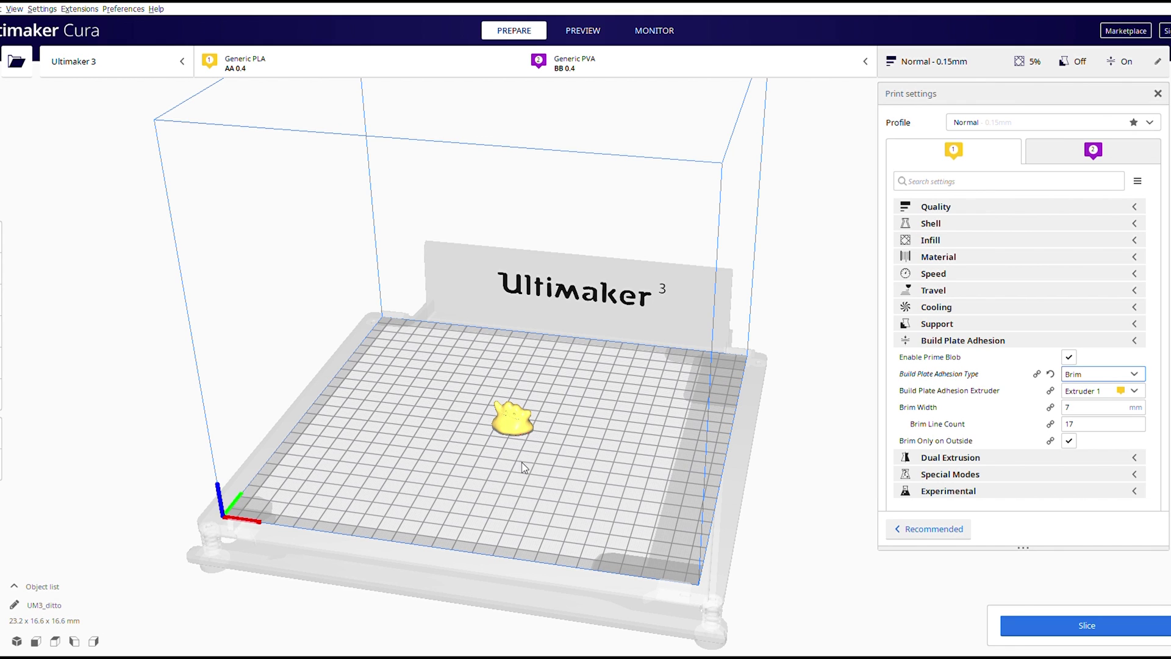
{"action": "left_click", "coordinate": [1099, 374]}
{"action": "left_click", "coordinate": [1100, 391]}
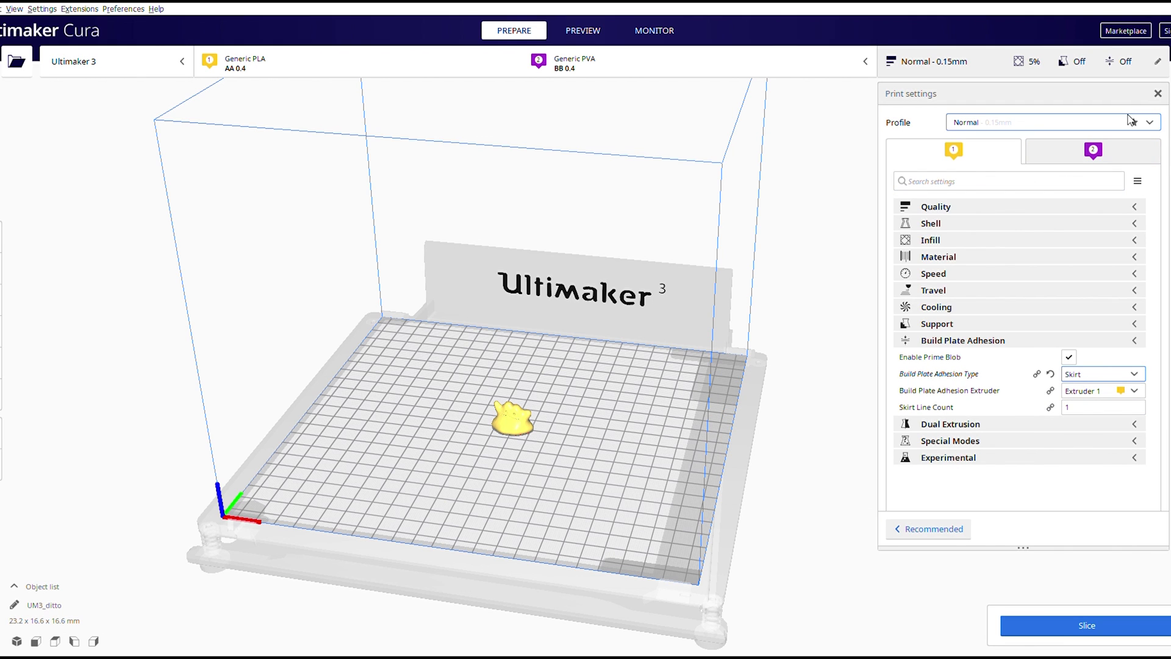
- Select the Standard+ Fine 0.2mm profile from the Profile dropdown, restoring 20% infill
{"action": "left_click", "coordinate": [1016, 130]}
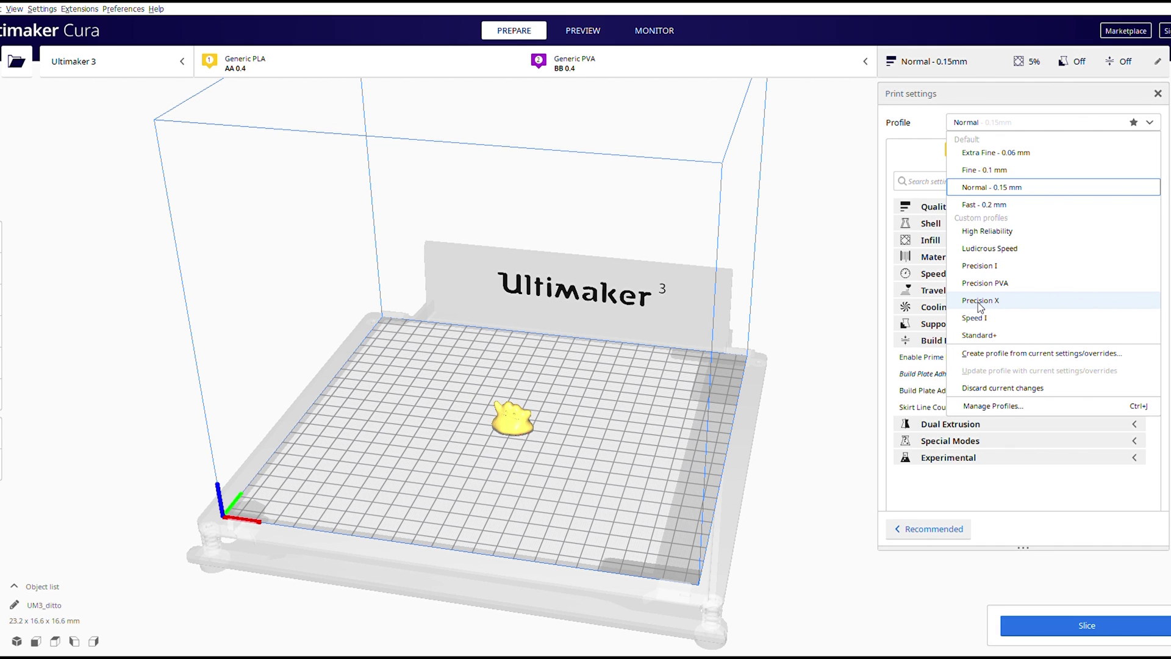
{"action": "left_click", "coordinate": [982, 337]}
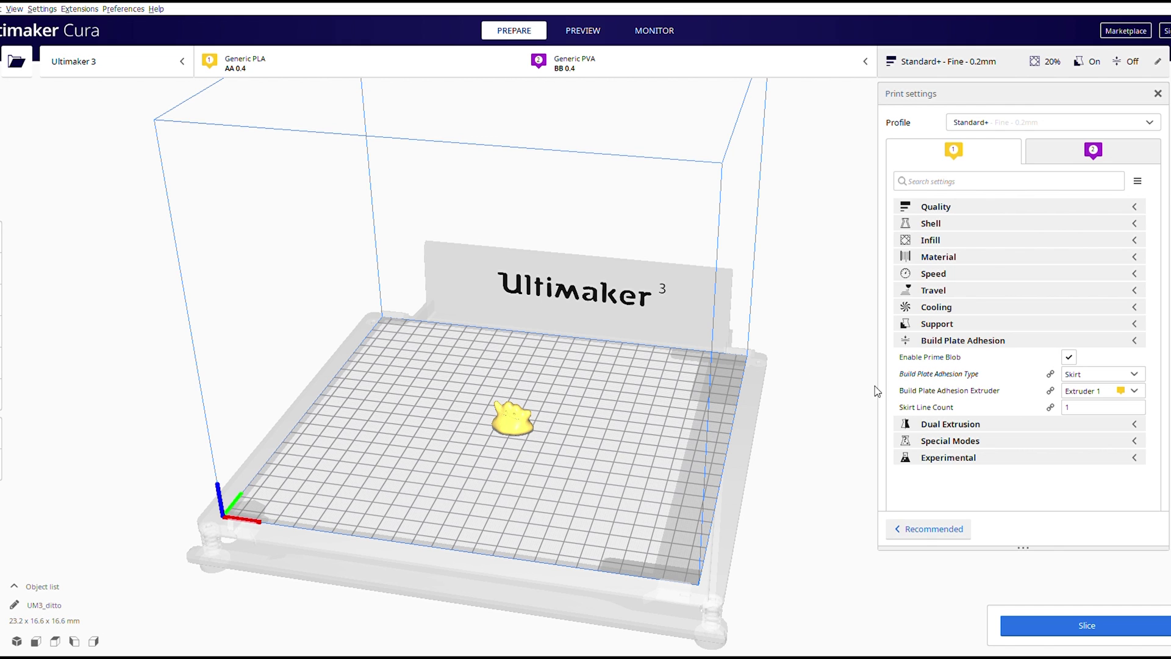
{"action": "left_click", "coordinate": [981, 240]}
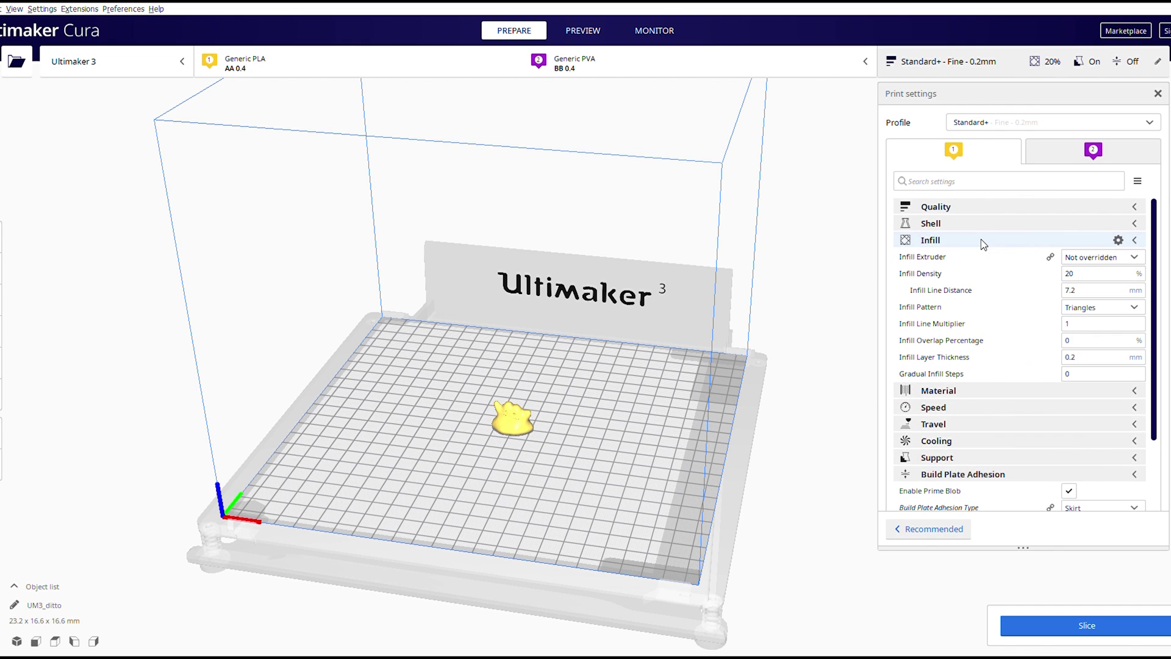
- Set Infill Density to 0% and Wall Thickness to 0.8 mm, then collapse Shell, Infill and Adhesion
{"action": "double_click", "coordinate": [1094, 274]}
{"action": "type", "text": "0"}
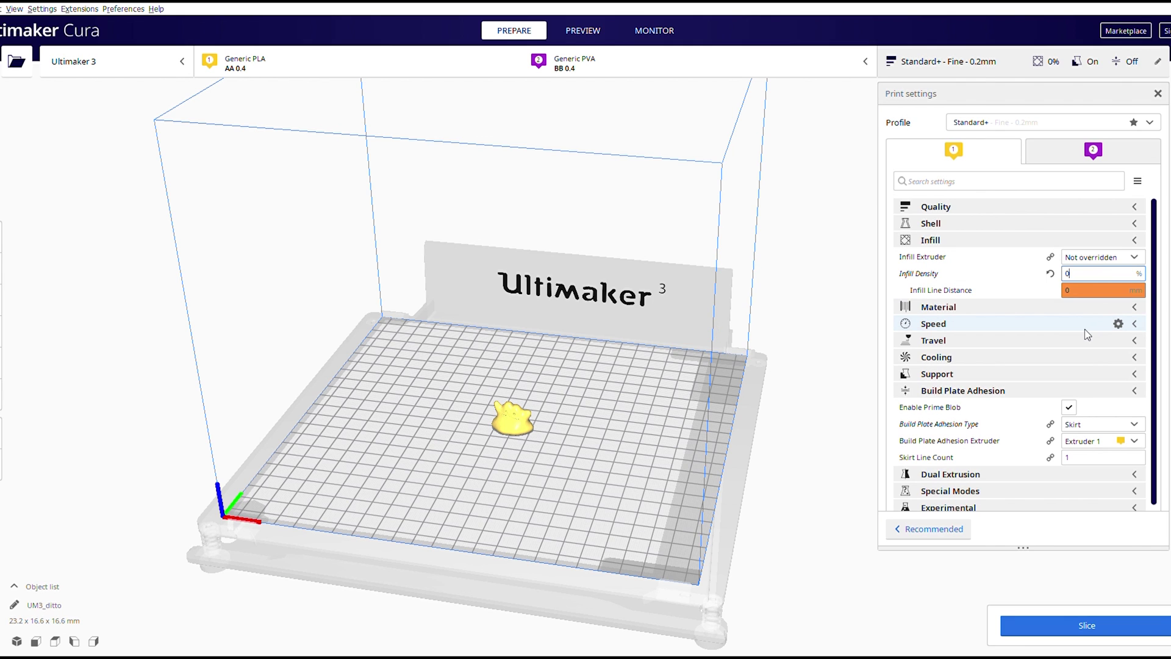
{"action": "left_click", "coordinate": [1056, 224]}
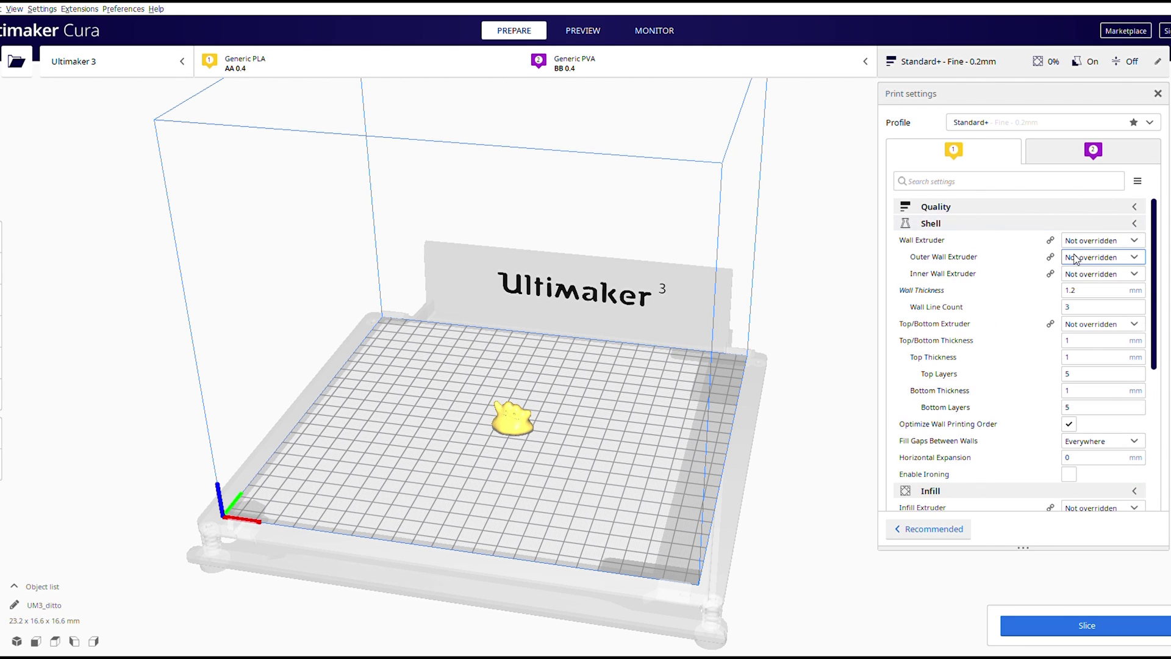
{"action": "double_click", "coordinate": [1078, 290]}
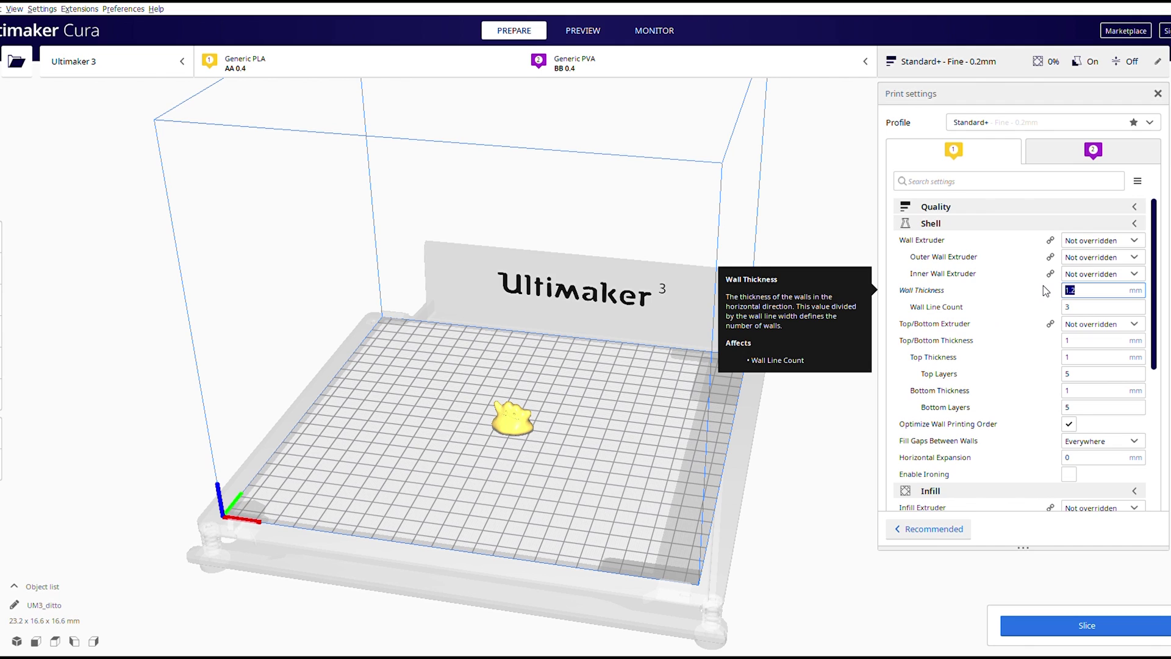
{"action": "type", "text": "0"}
{"action": "key", "text": "Return"}
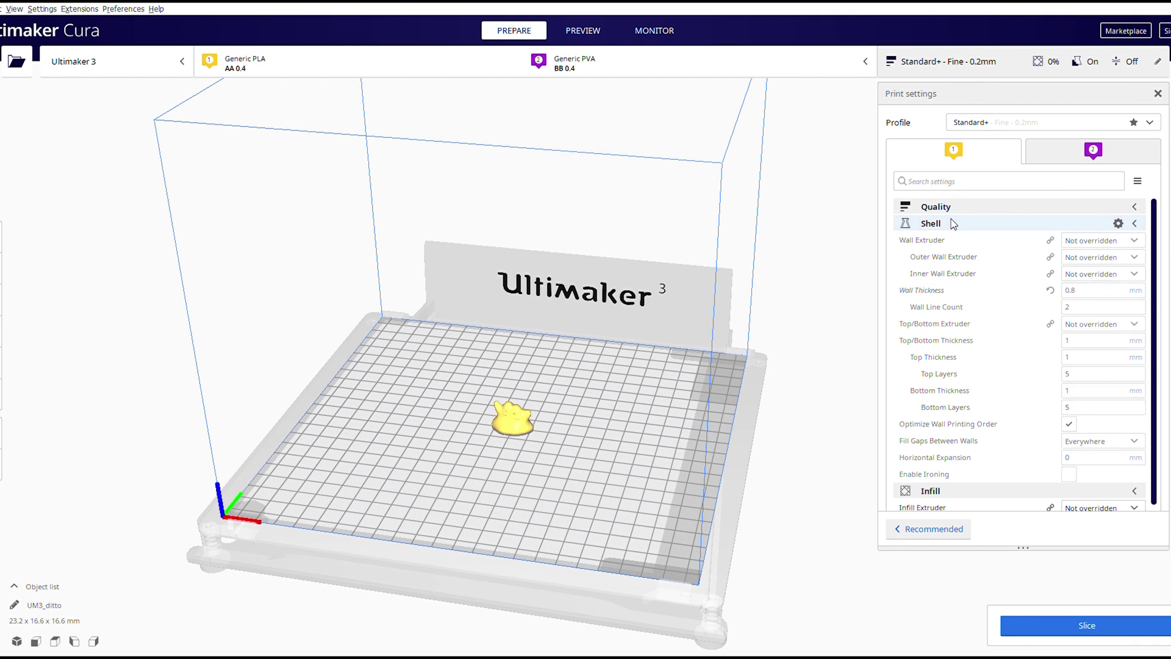
{"action": "left_click", "coordinate": [953, 223]}
{"action": "left_click", "coordinate": [970, 244]}
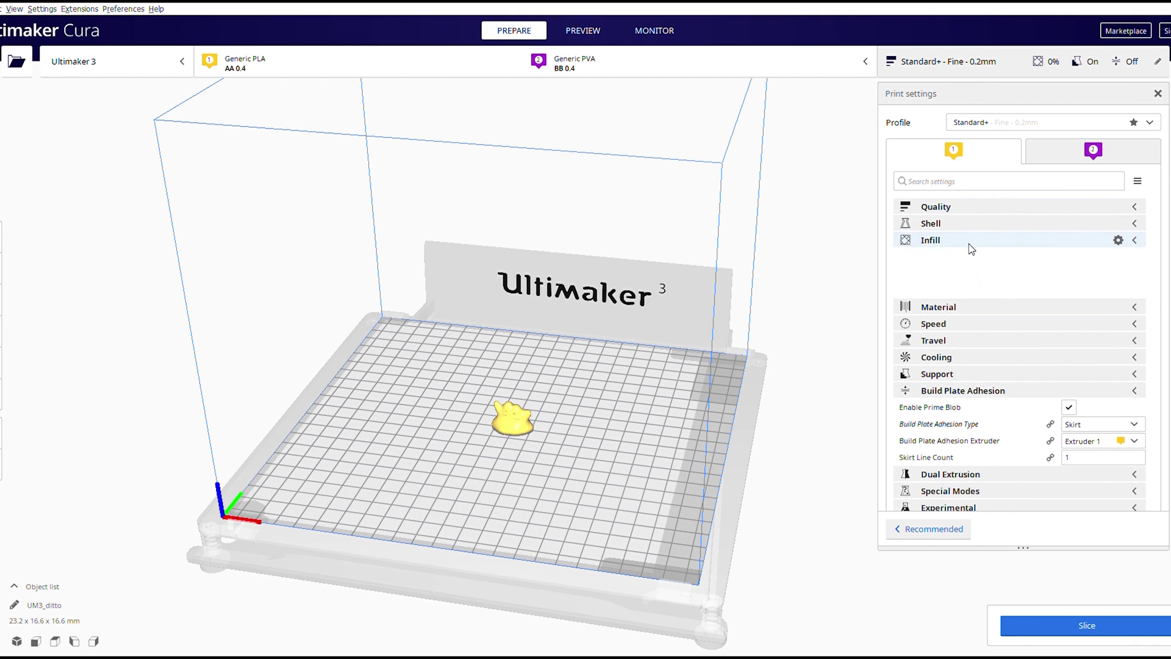
{"action": "left_click", "coordinate": [992, 341]}
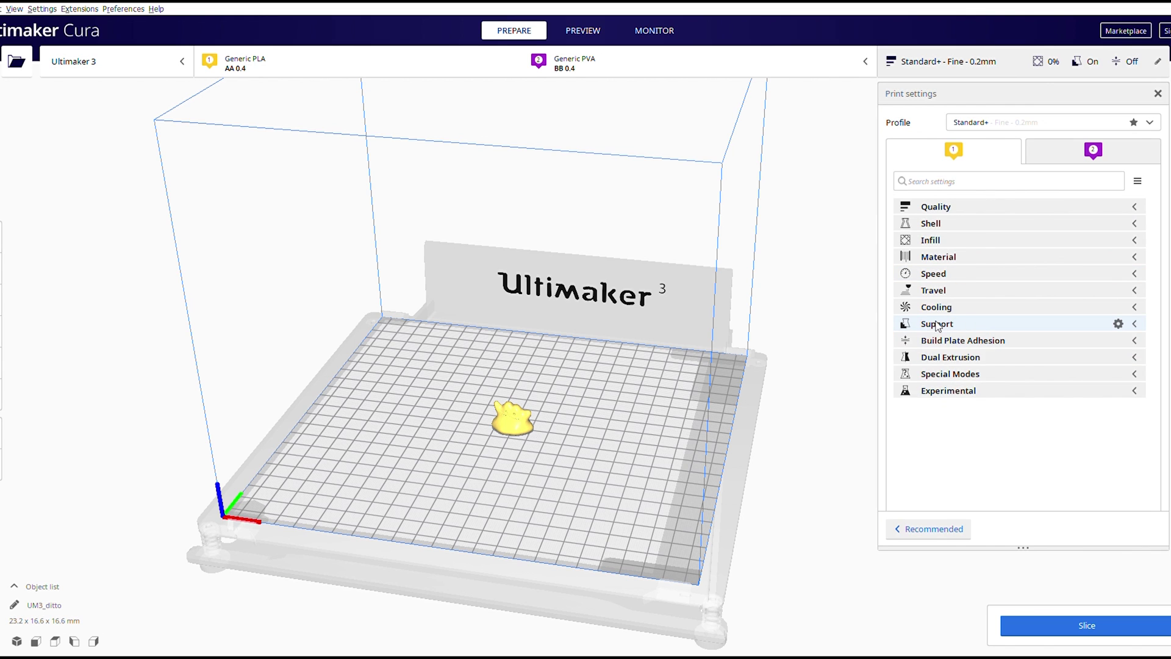
- Turn support off, slice the Ditto model (9 minutes, 1 g), and save the gcode file
{"action": "left_click", "coordinate": [937, 325]}
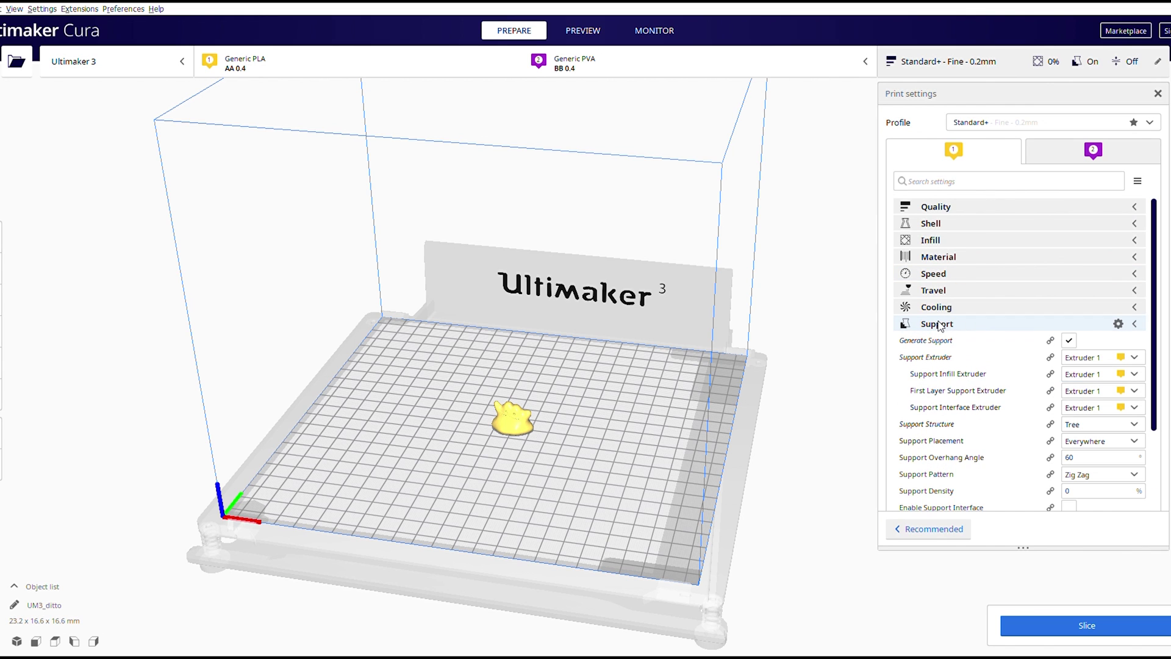
{"action": "left_click", "coordinate": [1068, 340]}
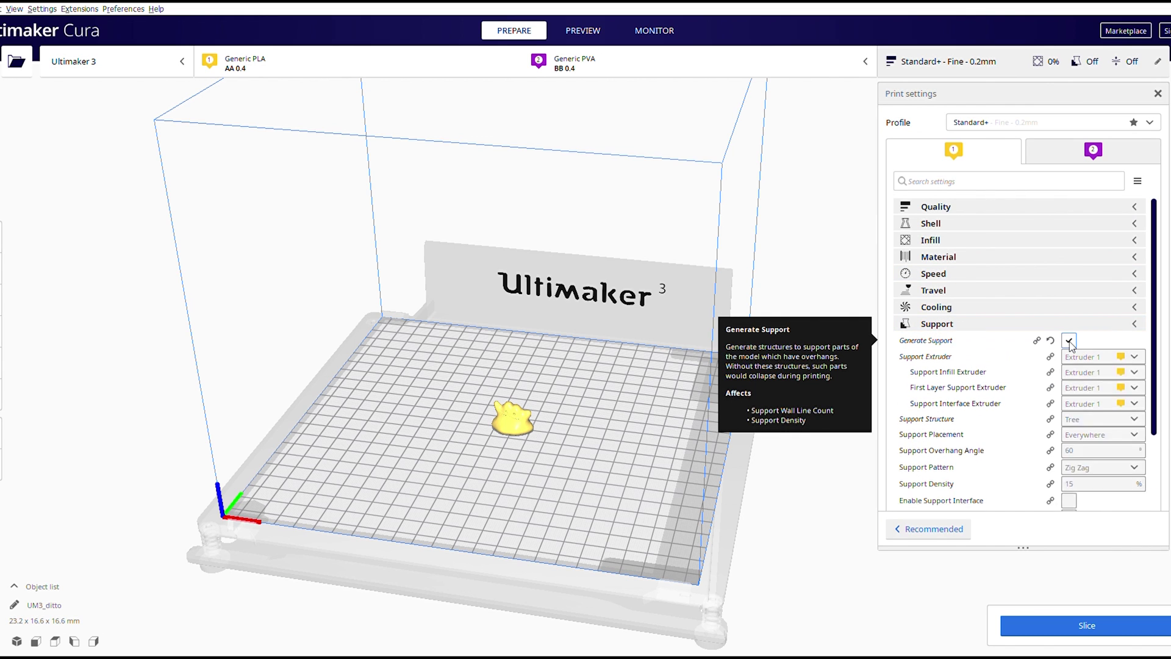
{"action": "left_click", "coordinate": [945, 529]}
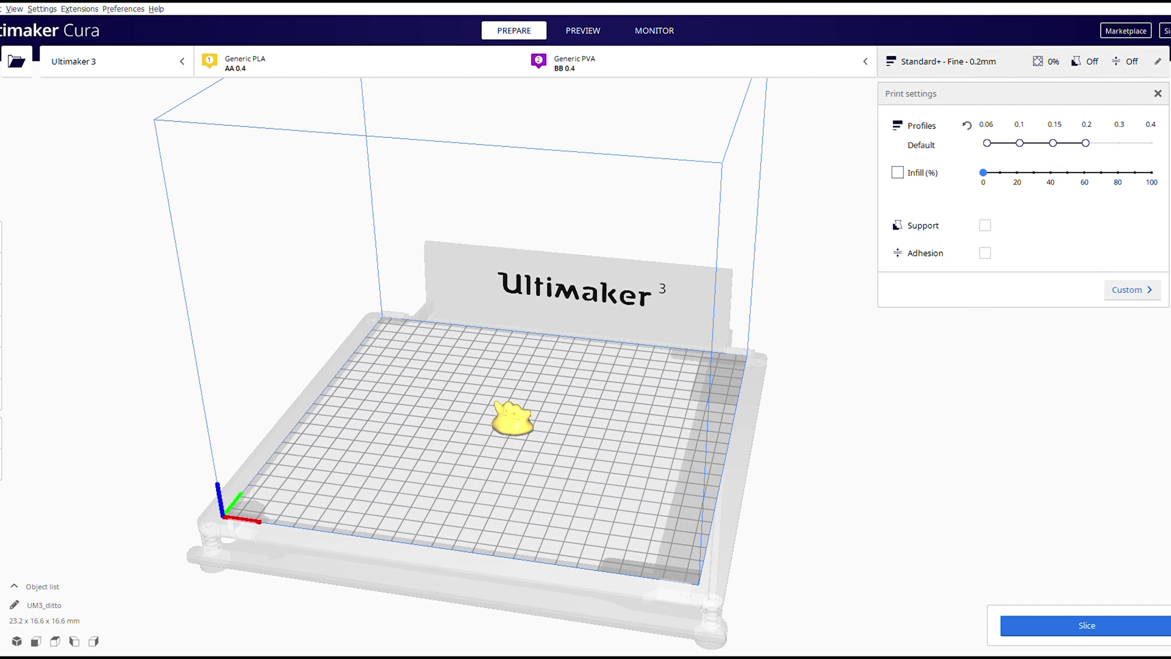
{"action": "left_click", "coordinate": [1037, 626]}
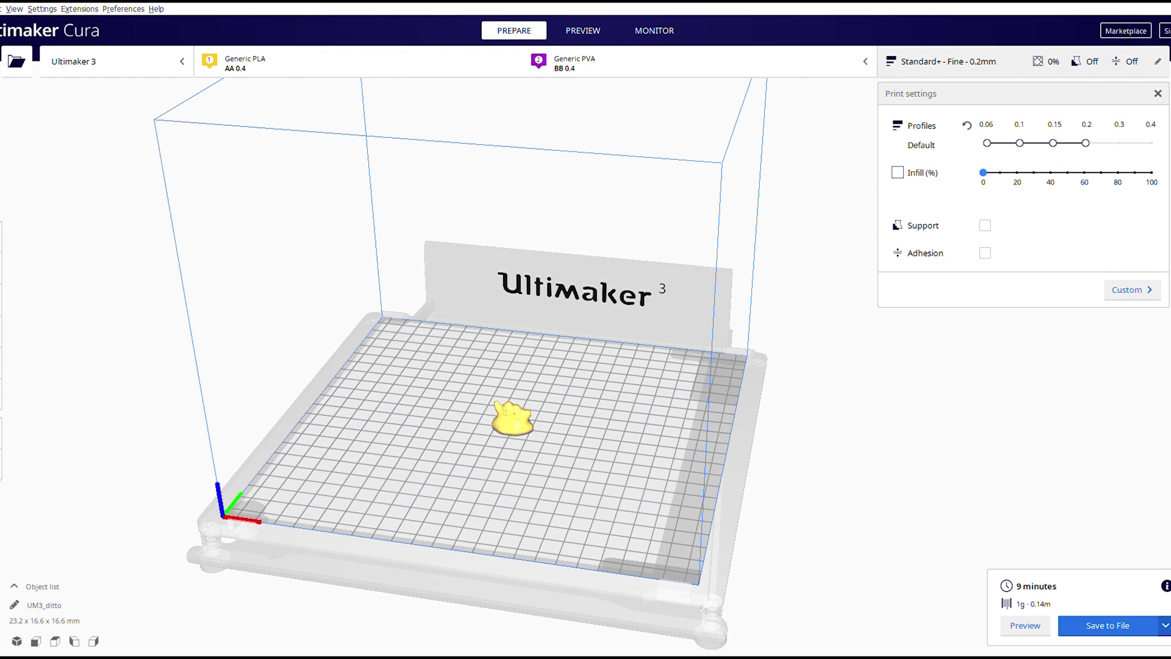
{"action": "left_click", "coordinate": [1126, 628]}
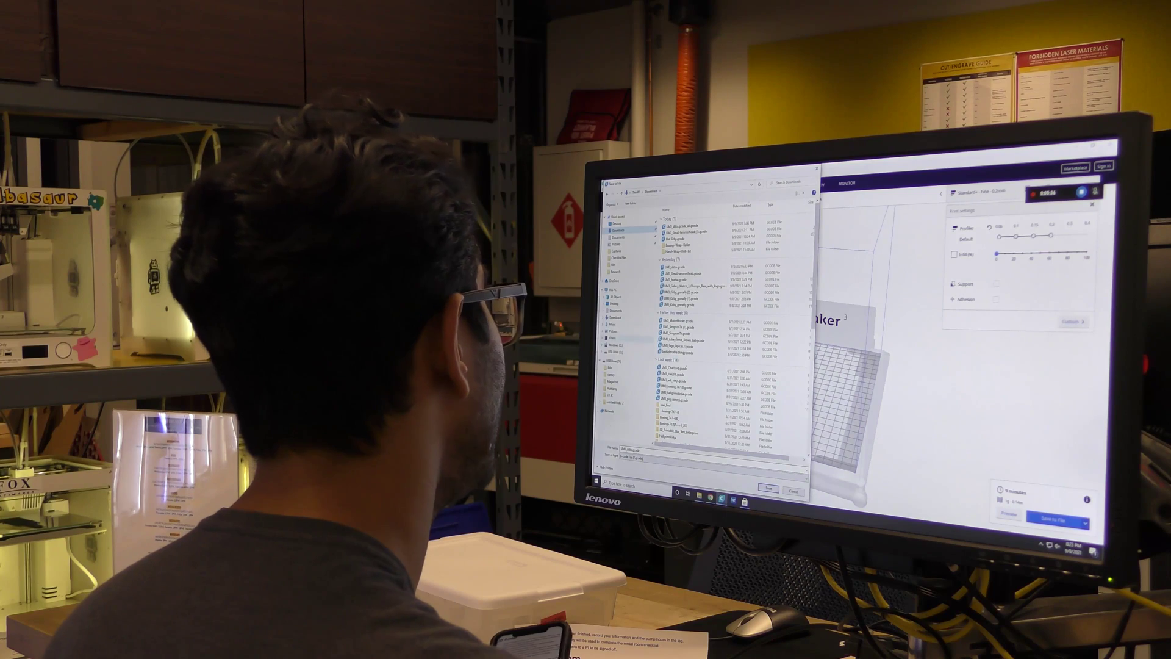
- Save the sliced Ditto print as UM3_ditto.gcode, overwriting the existing file
{"action": "left_click", "coordinate": [769, 489]}
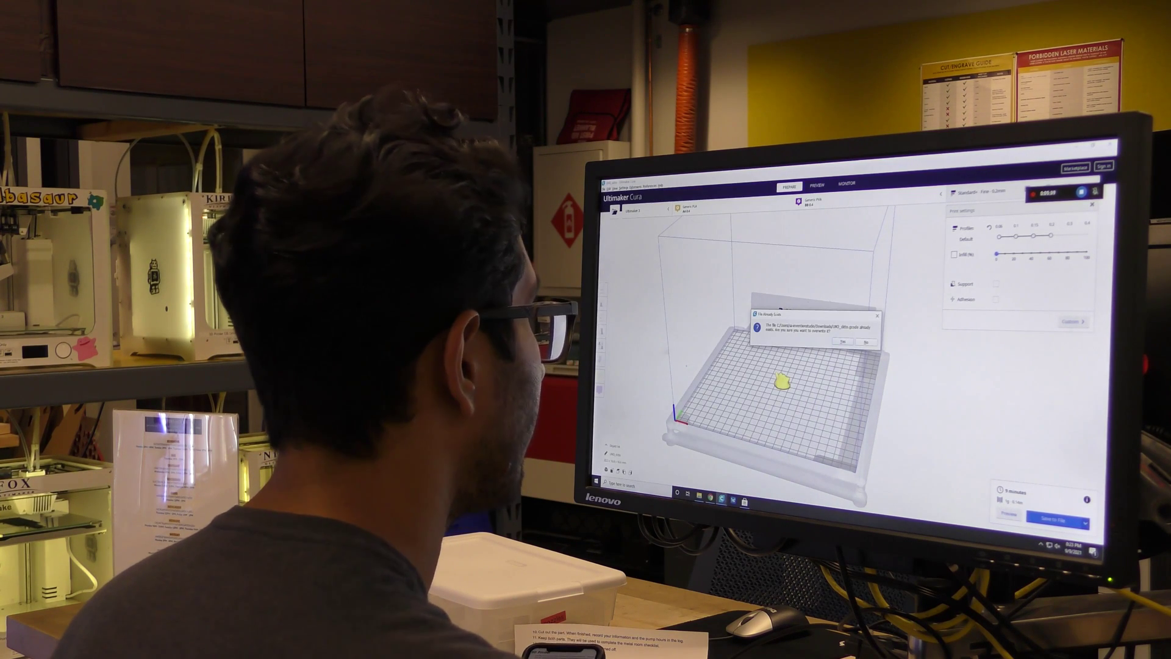
{"action": "left_click", "coordinate": [842, 341]}
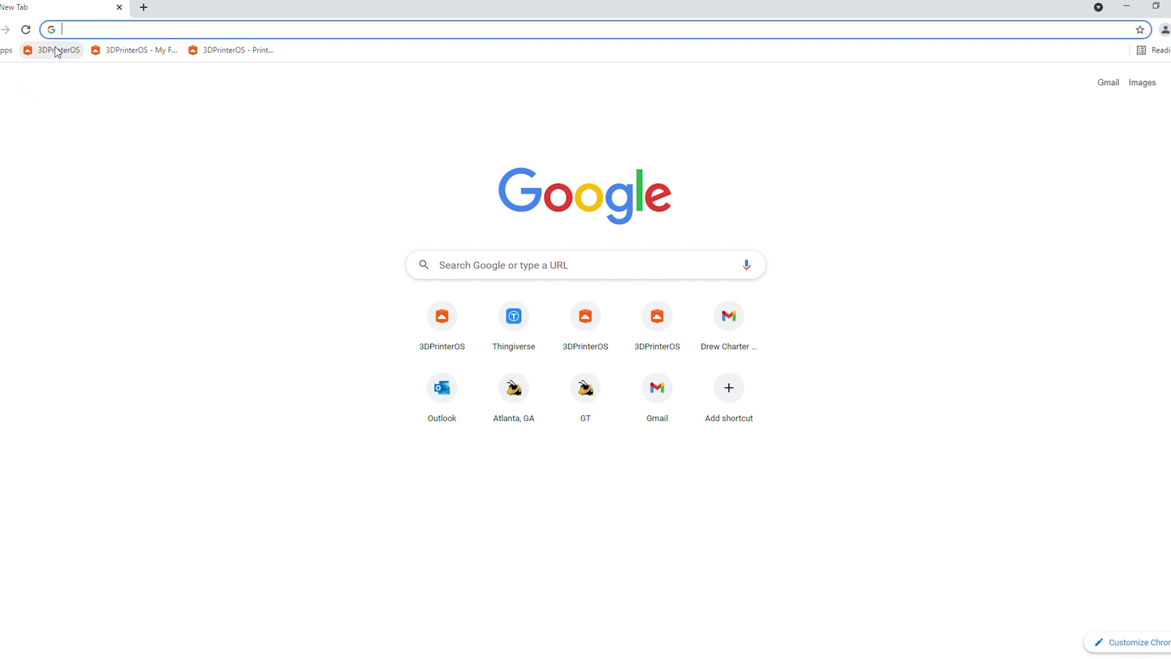
- Sign in to 3DPrinterOS by single sign-on as Georgia Institute of Technology
{"action": "left_click", "coordinate": [56, 51]}
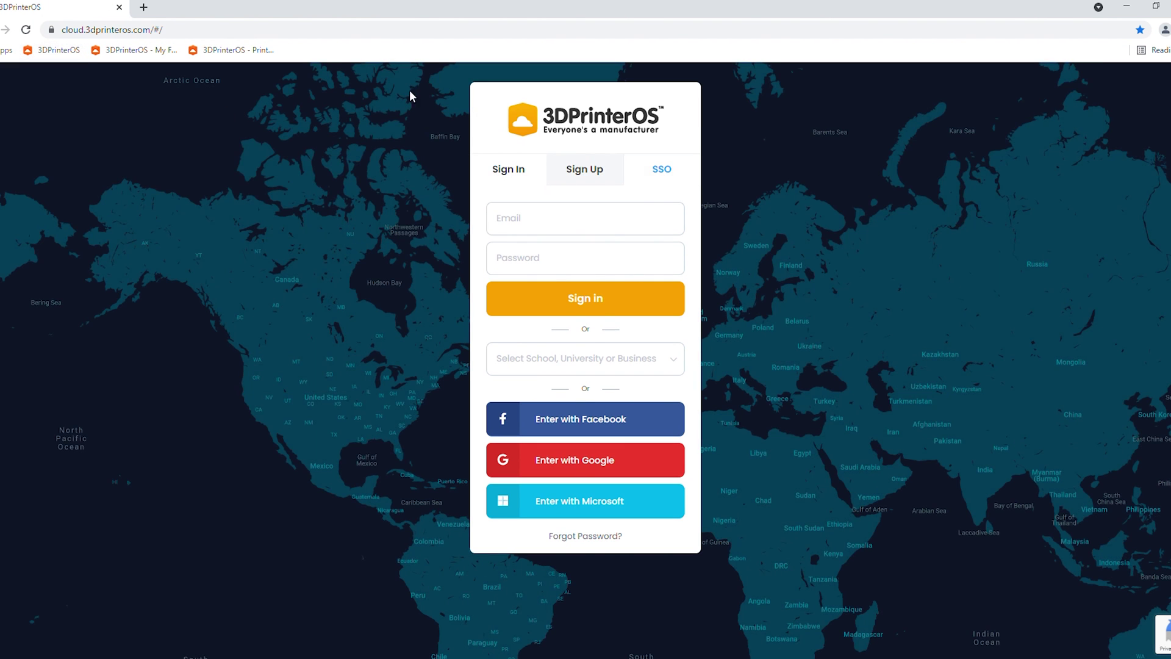
{"action": "left_click", "coordinate": [671, 177]}
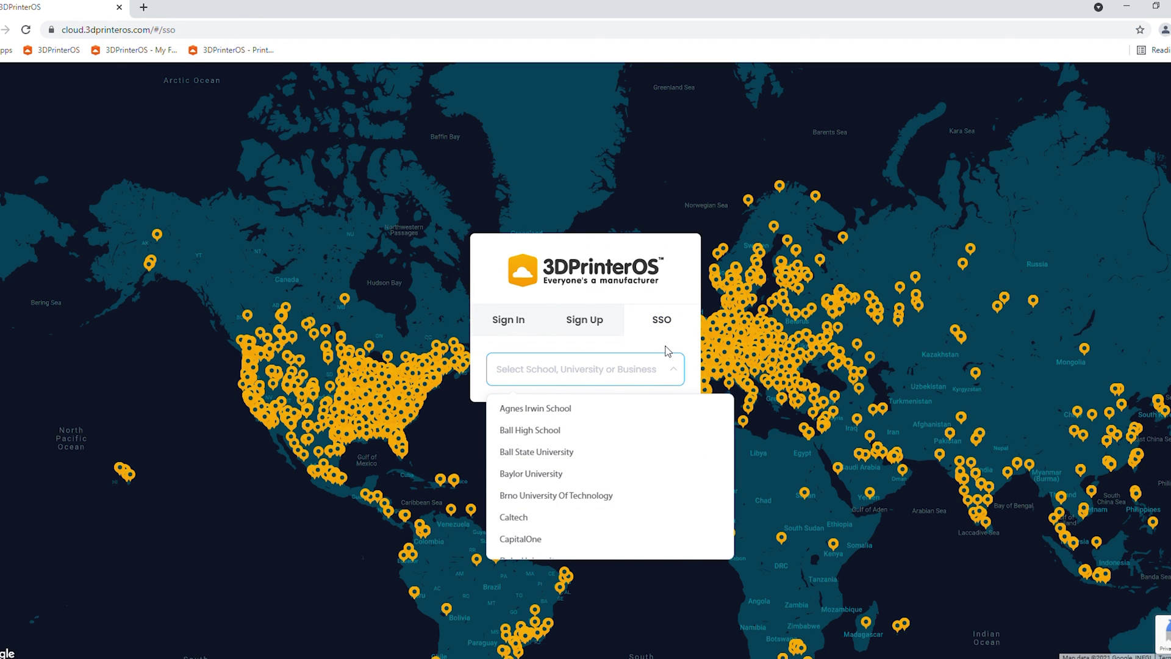
{"action": "type", "text": "gh"}
{"action": "type", "text": "eor"}
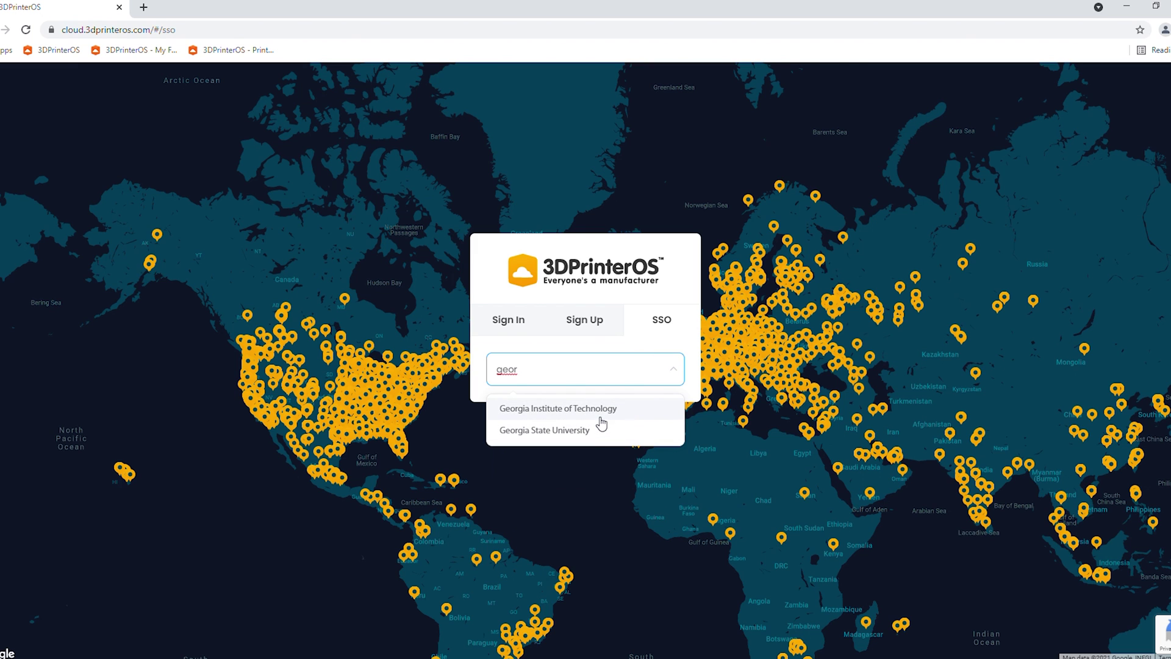
{"action": "left_click", "coordinate": [595, 409]}
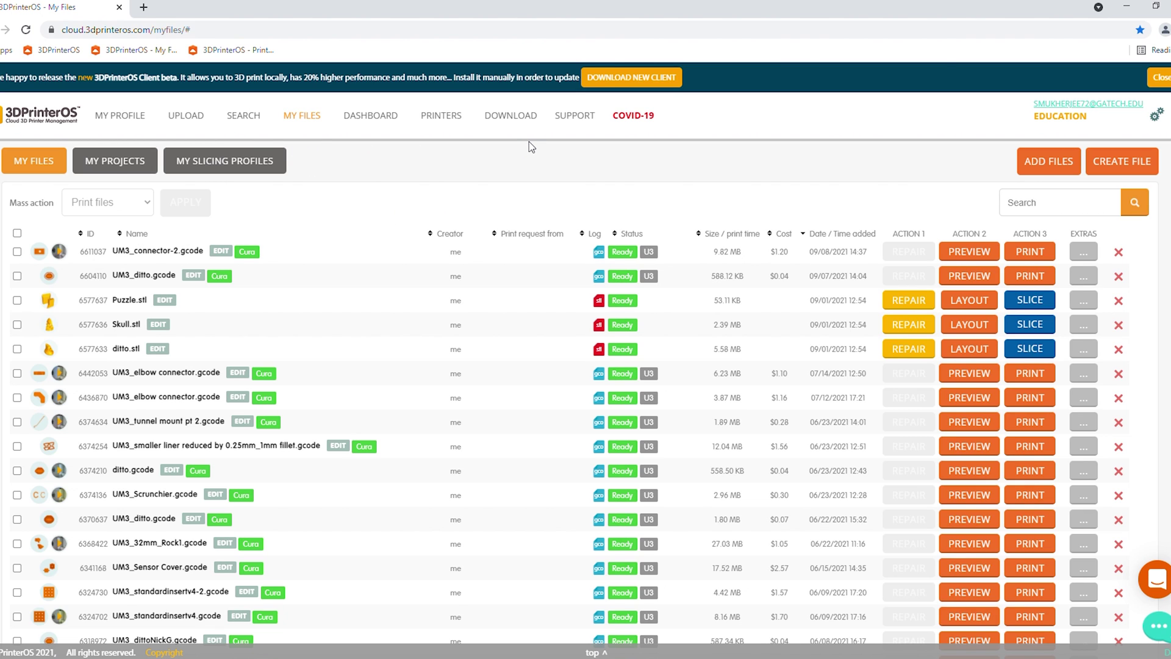
- Upload UM3_ditto.gcode for Cura and Ultimaker 3, then start printing it from My Files
{"action": "left_click", "coordinate": [186, 117]}
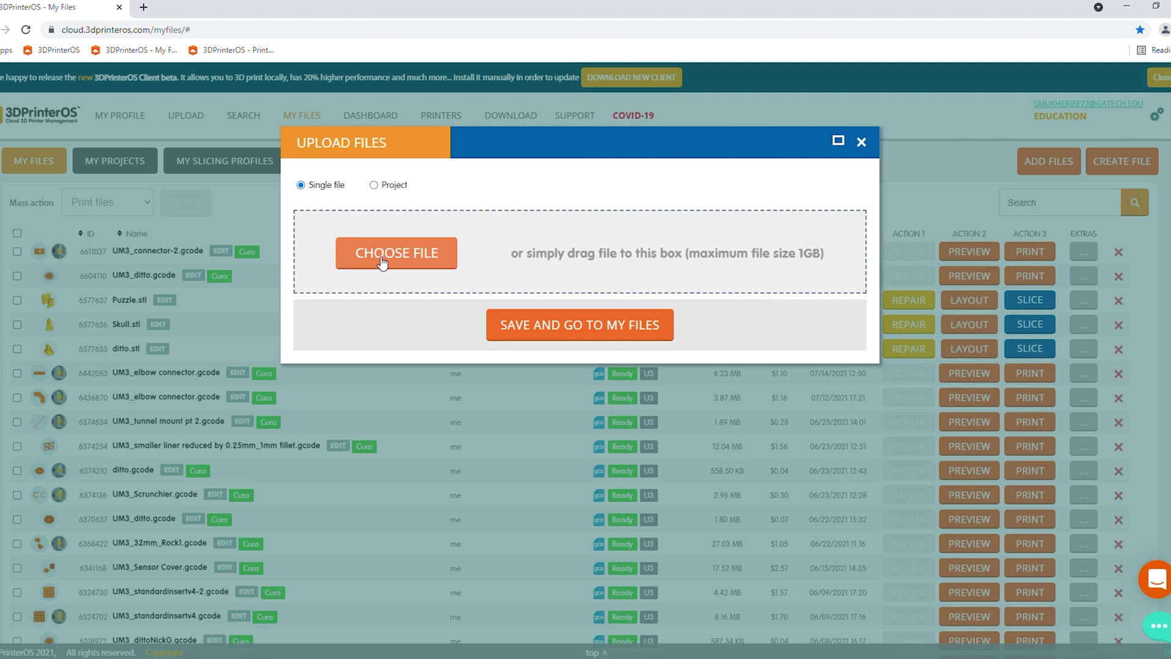
{"action": "left_click", "coordinate": [421, 253]}
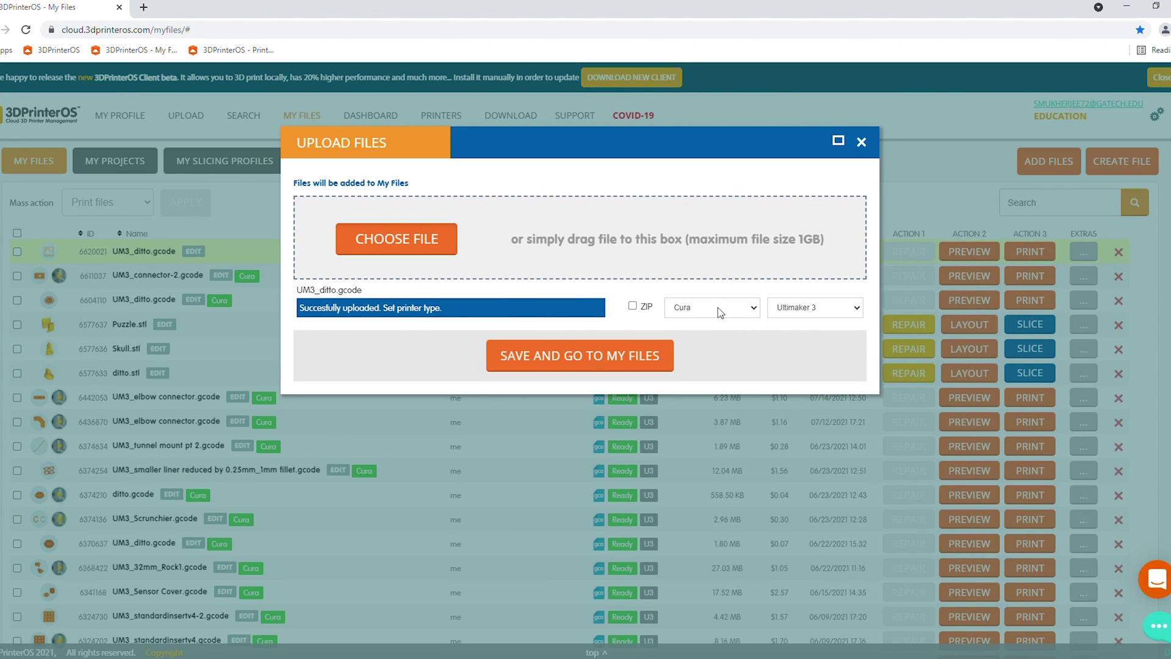
{"action": "left_click", "coordinate": [634, 352]}
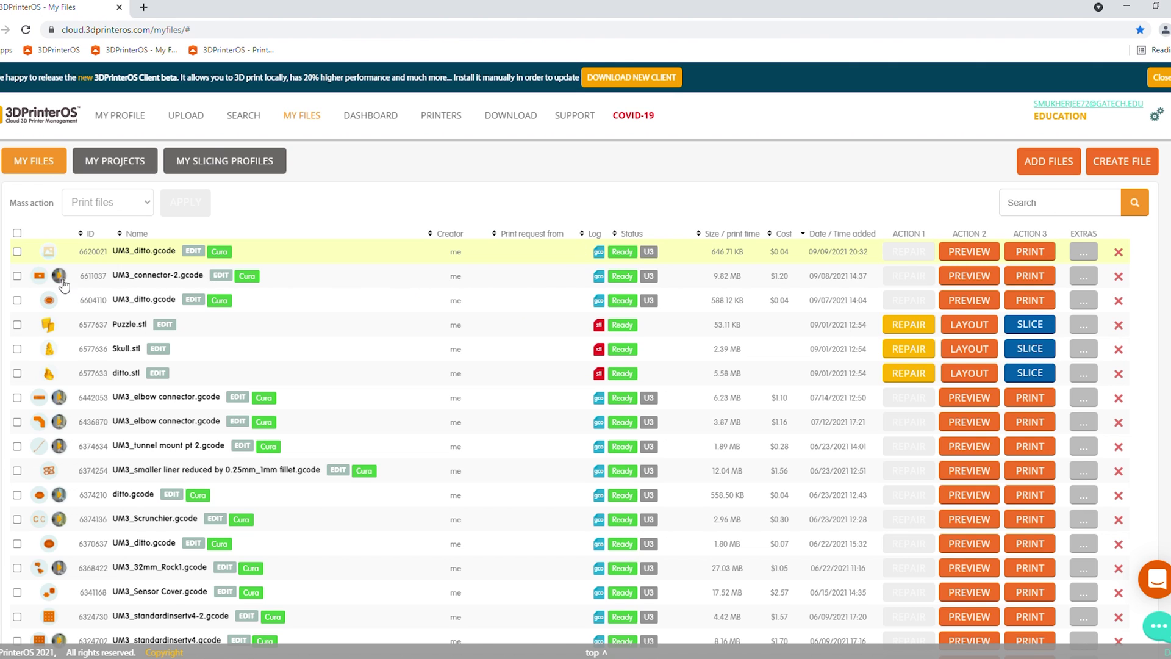
{"action": "left_click", "coordinate": [1032, 253]}
- Queue UM3_ditto.gcode on Fleet Printers as a Personal/Other job with a project title
{"action": "scroll", "coordinate": [541, 329], "scroll_direction": "down", "scroll_amount": 10}
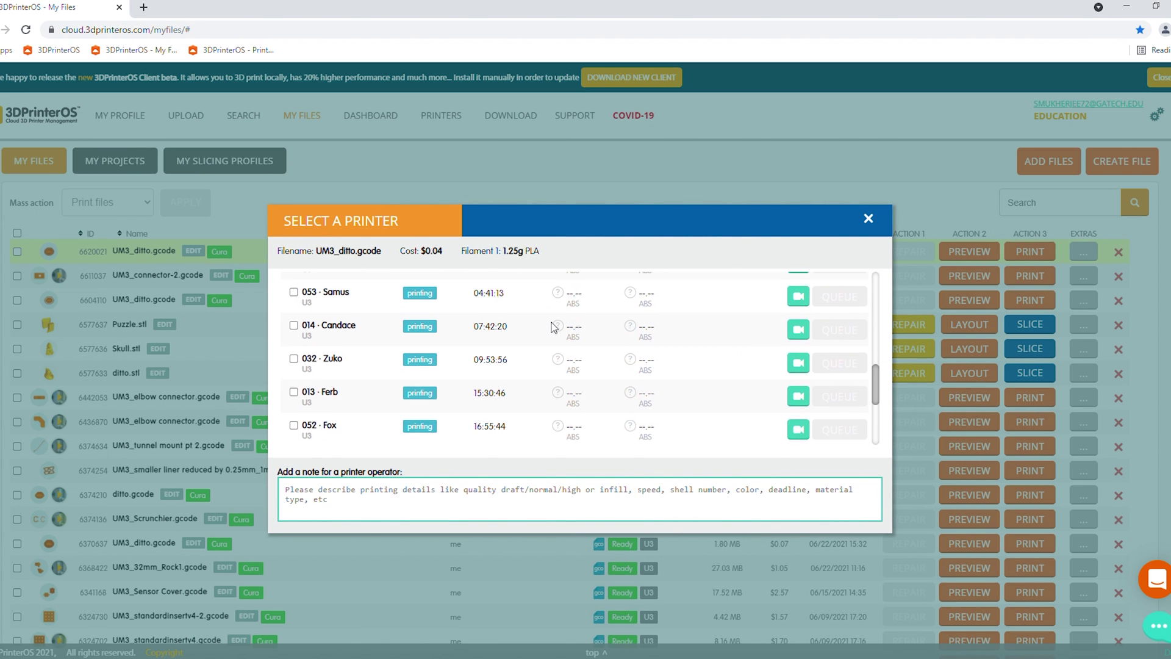
{"action": "scroll", "coordinate": [565, 358], "scroll_direction": "up", "scroll_amount": 5}
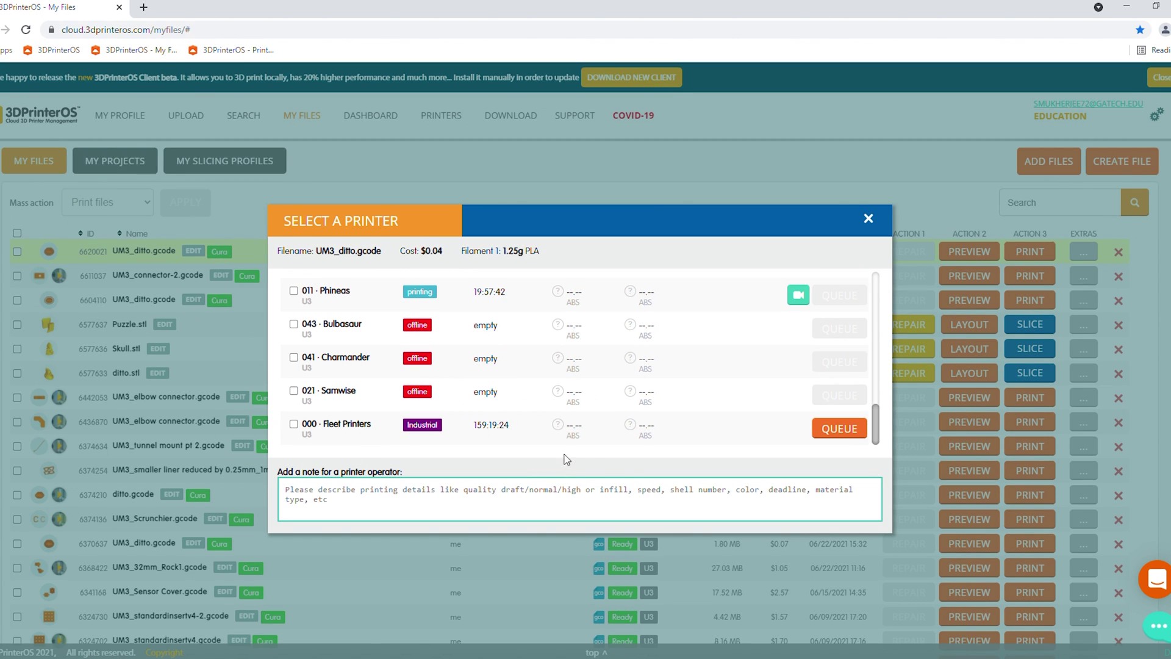
{"action": "left_click", "coordinate": [854, 429]}
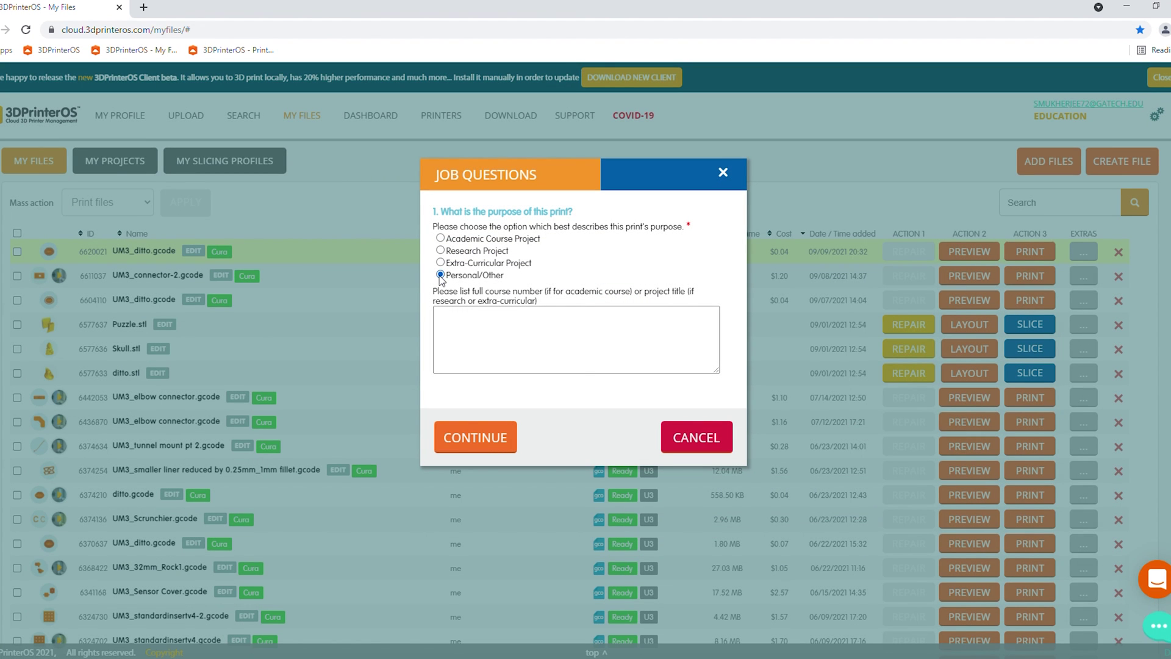
{"action": "left_click", "coordinate": [486, 327]}
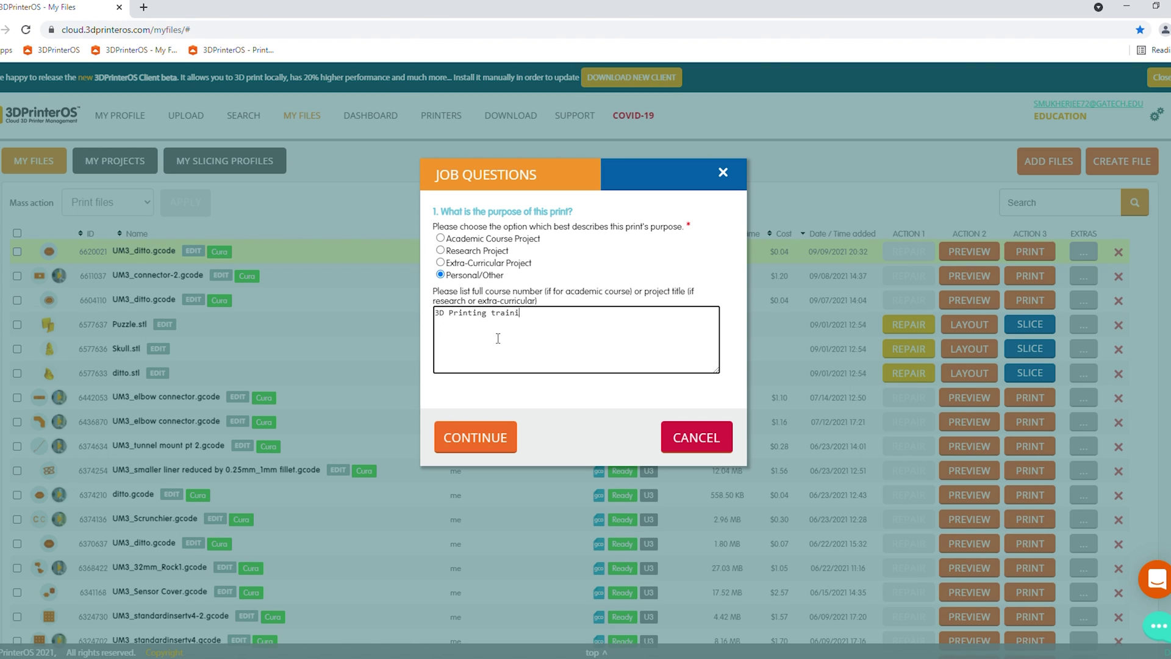
{"action": "left_click", "coordinate": [495, 444]}
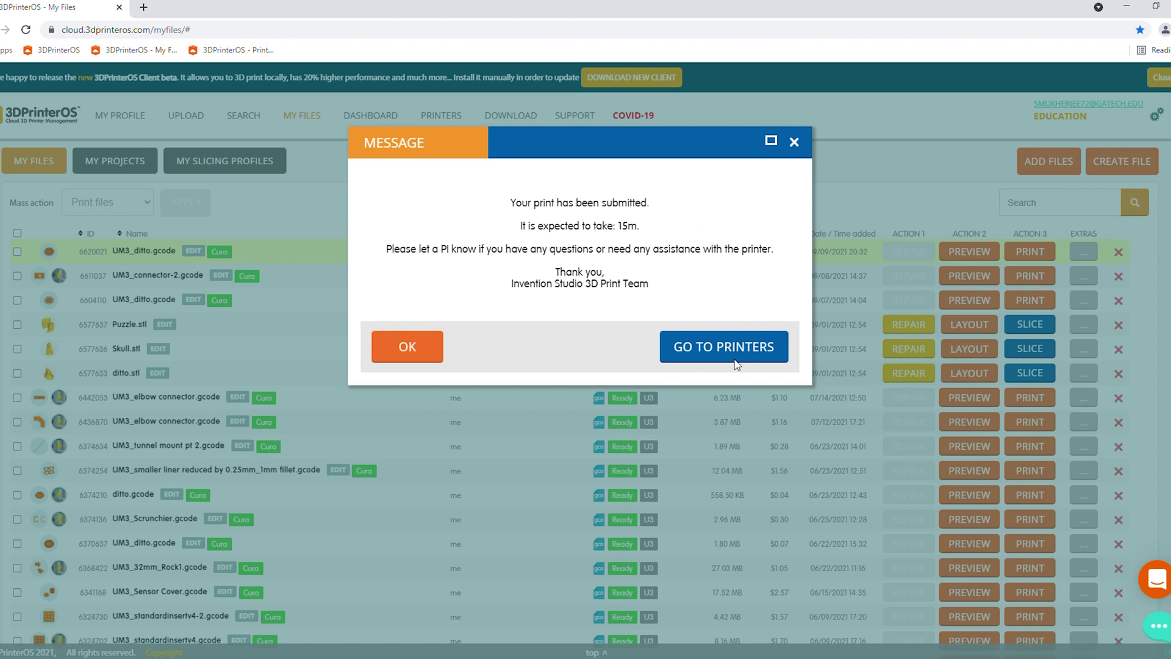
{"action": "left_click", "coordinate": [756, 351]}
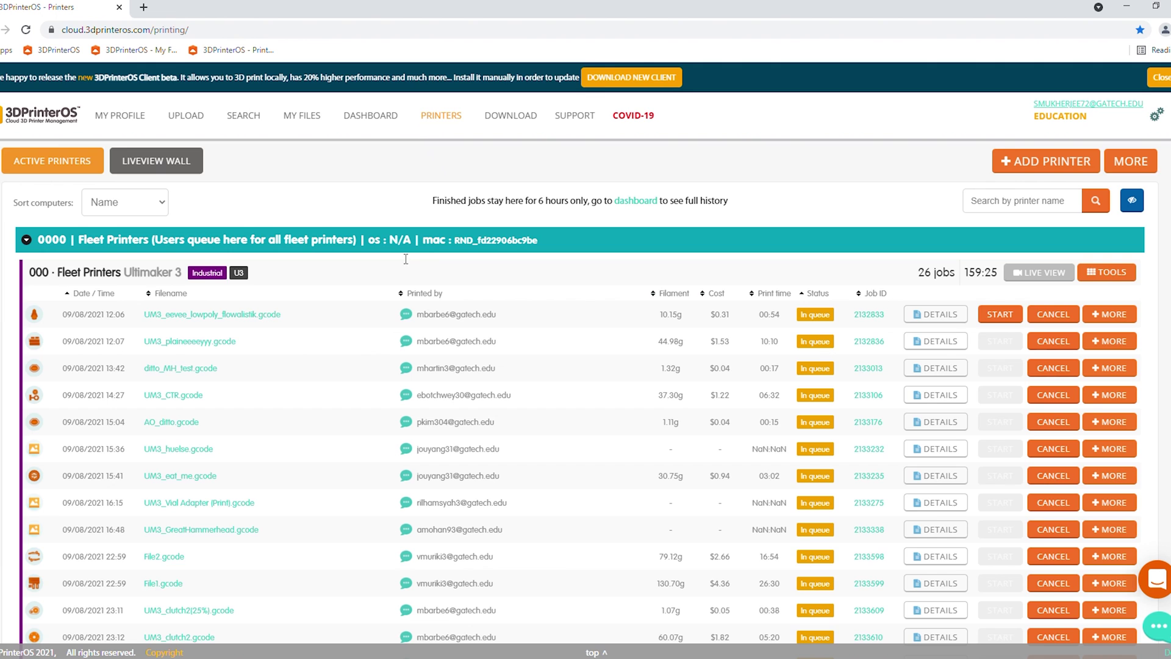
{"action": "scroll", "coordinate": [447, 281], "scroll_direction": "down", "scroll_amount": 12}
{"action": "scroll", "coordinate": [442, 365], "scroll_direction": "up", "scroll_amount": 3}
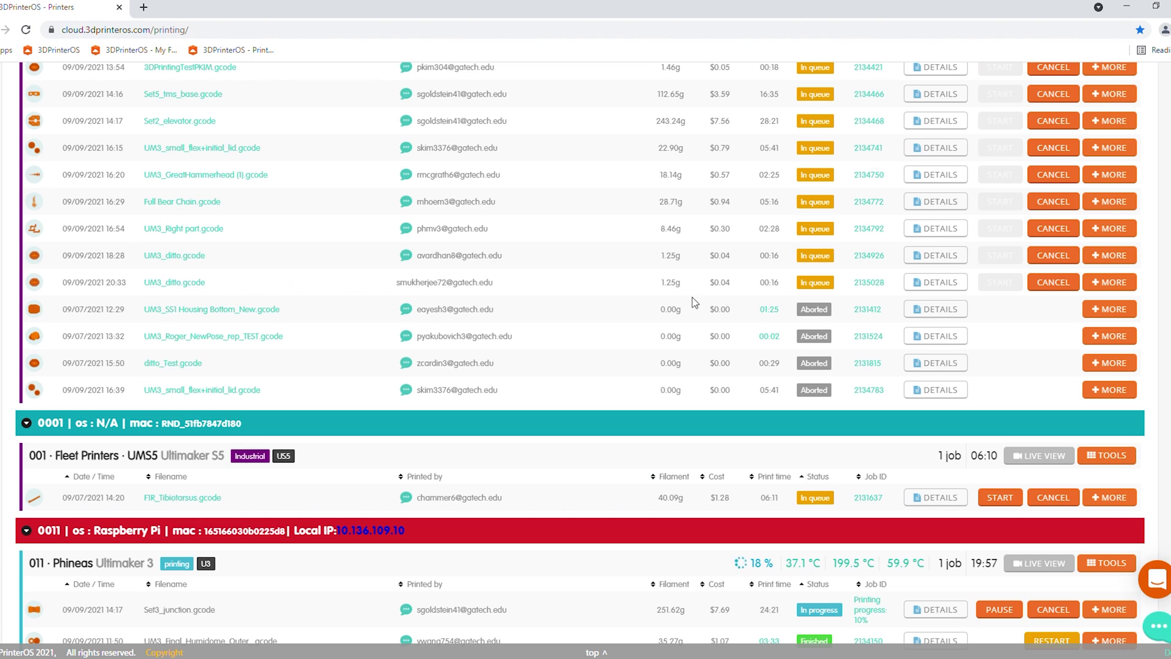
{"action": "scroll", "coordinate": [882, 303], "scroll_direction": "up", "scroll_amount": 1}
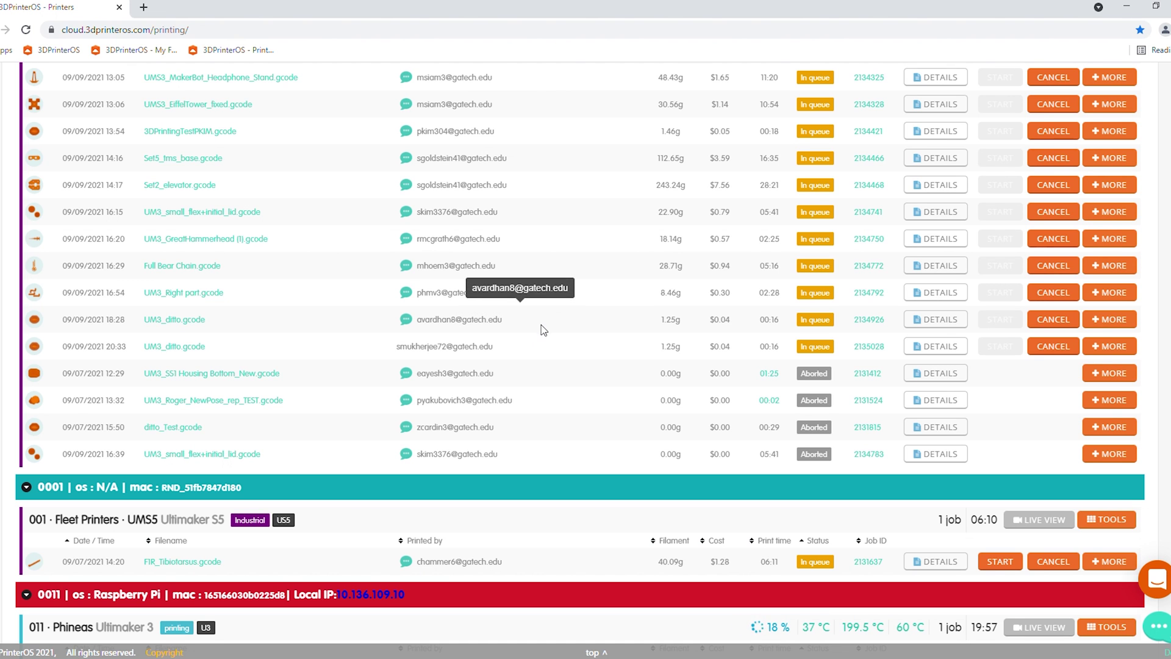
{"action": "scroll", "coordinate": [389, 390], "scroll_direction": "up", "scroll_amount": 2}
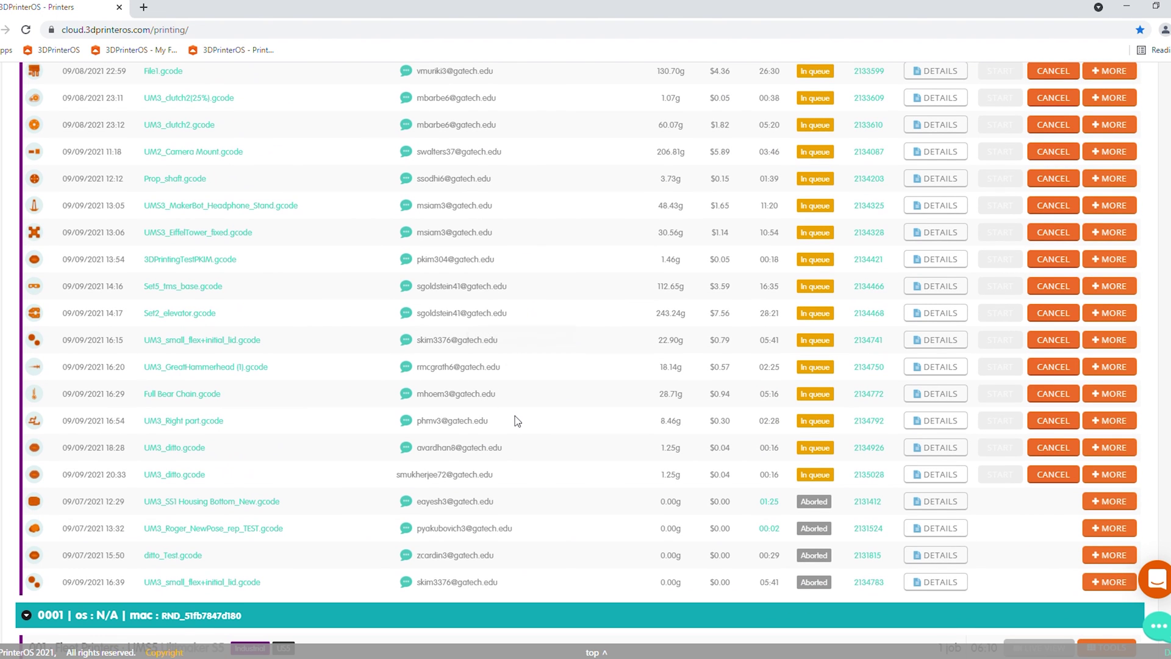
{"action": "scroll", "coordinate": [563, 413], "scroll_direction": "down", "scroll_amount": 10}
{"action": "scroll", "coordinate": [564, 488], "scroll_direction": "down", "scroll_amount": 5}
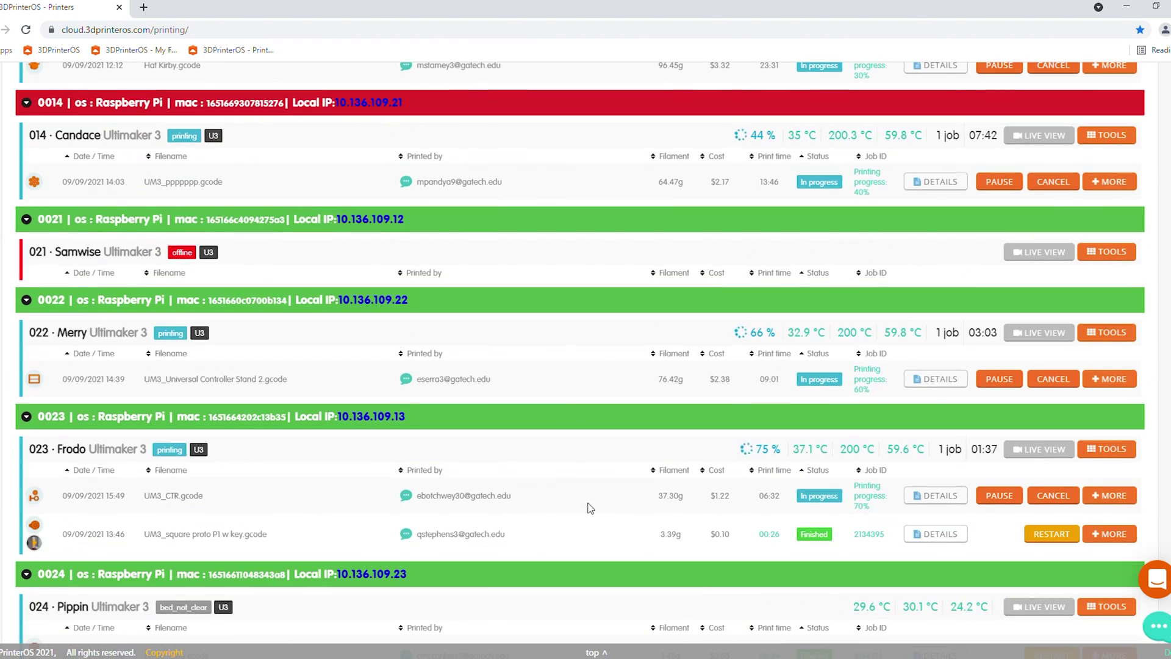
{"action": "scroll", "coordinate": [585, 503], "scroll_direction": "down", "scroll_amount": 4}
{"action": "scroll", "coordinate": [576, 501], "scroll_direction": "up", "scroll_amount": 3}
{"action": "scroll", "coordinate": [573, 494], "scroll_direction": "up", "scroll_amount": 12}
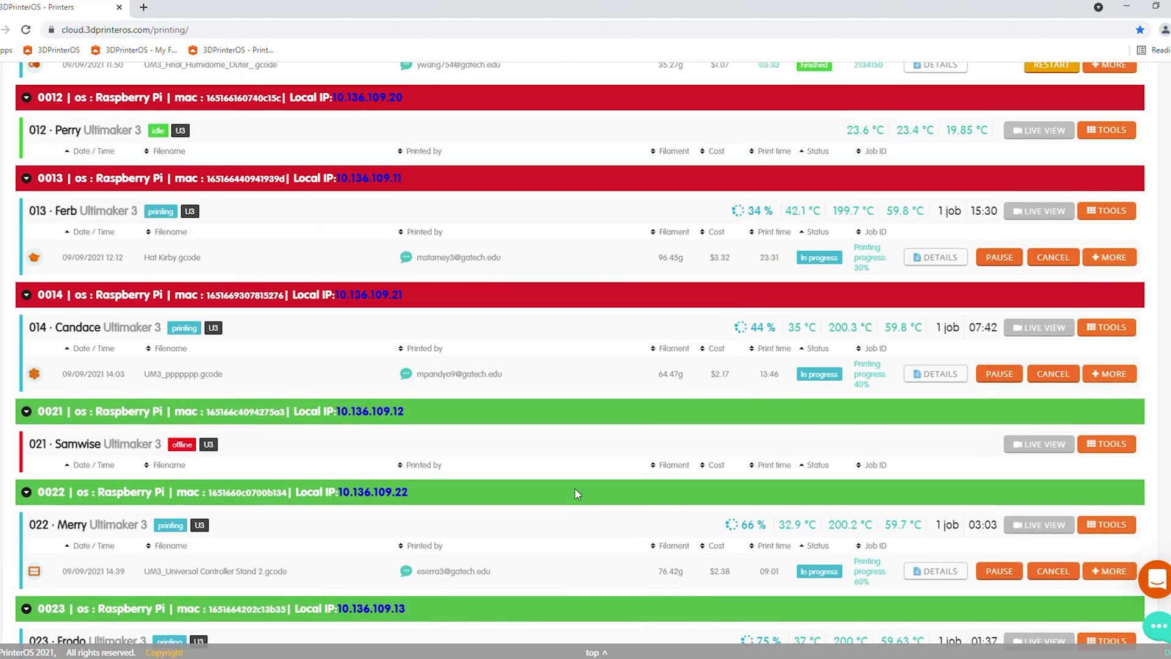
{"action": "scroll", "coordinate": [589, 495], "scroll_direction": "up", "scroll_amount": 4}
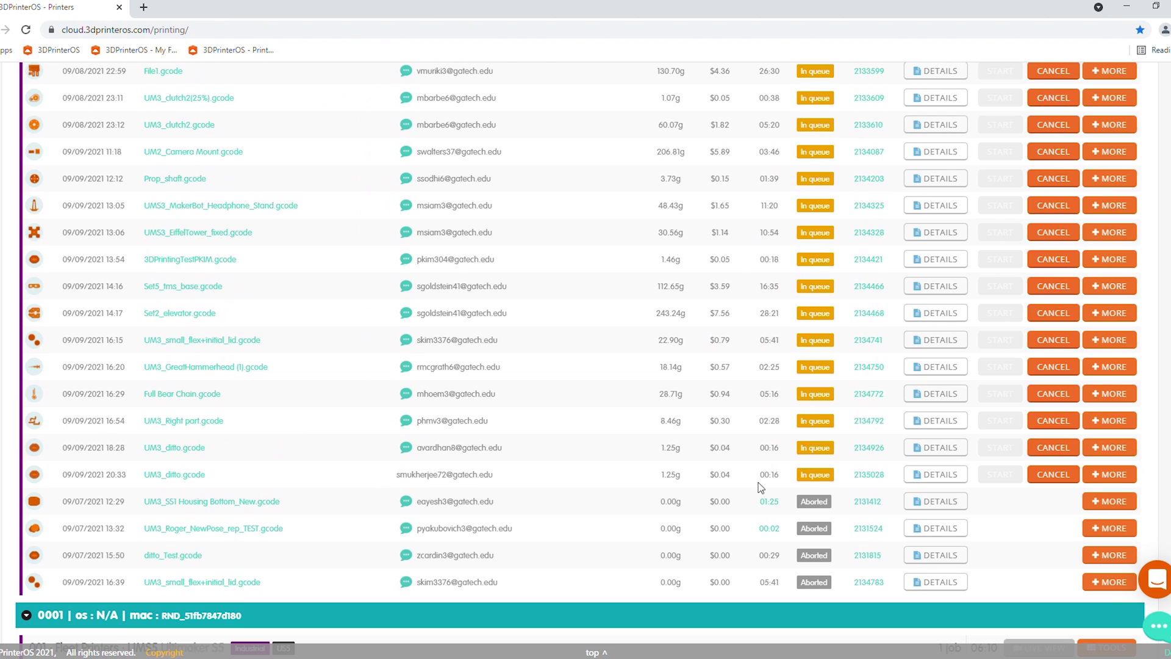
{"action": "left_click", "coordinate": [1118, 482]}
- Move the queued UM3_ditto job to the idle printer 033 · Katara
{"action": "left_click", "coordinate": [1085, 504]}
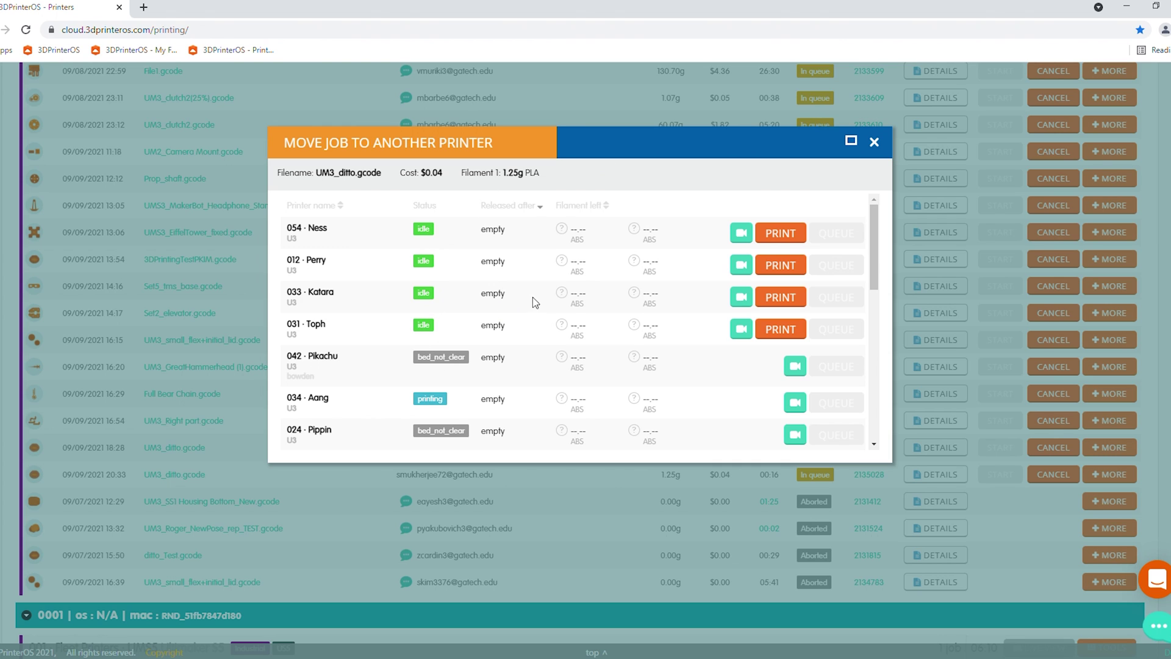
{"action": "left_click", "coordinate": [787, 302]}
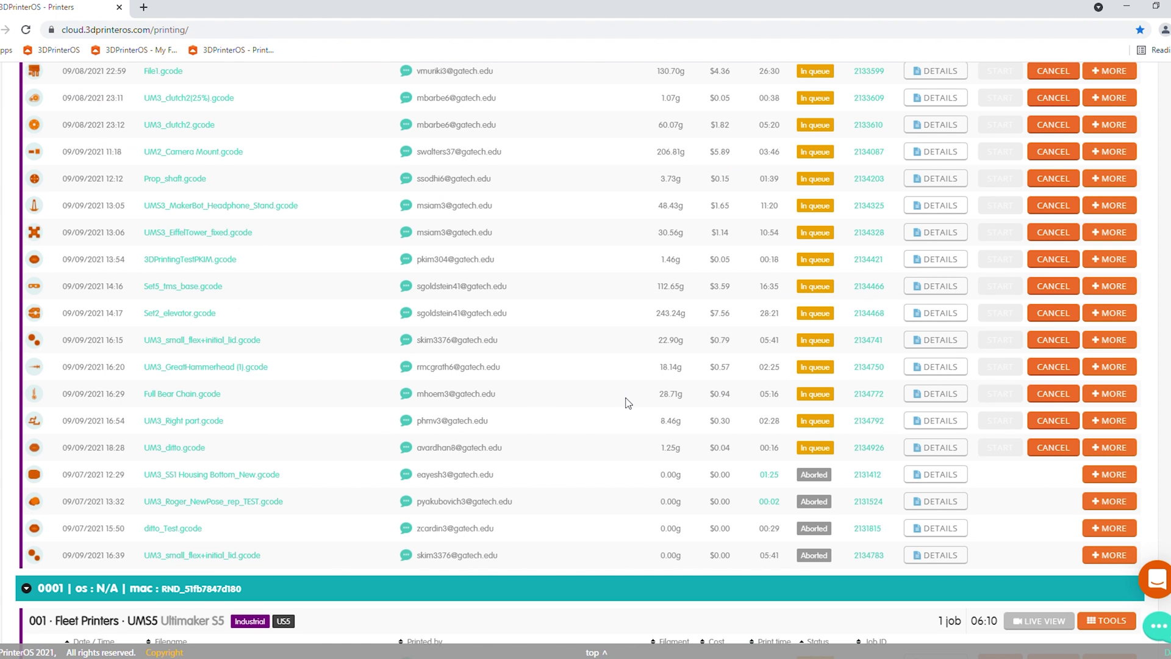
{"action": "scroll", "coordinate": [567, 423], "scroll_direction": "down", "scroll_amount": 16}
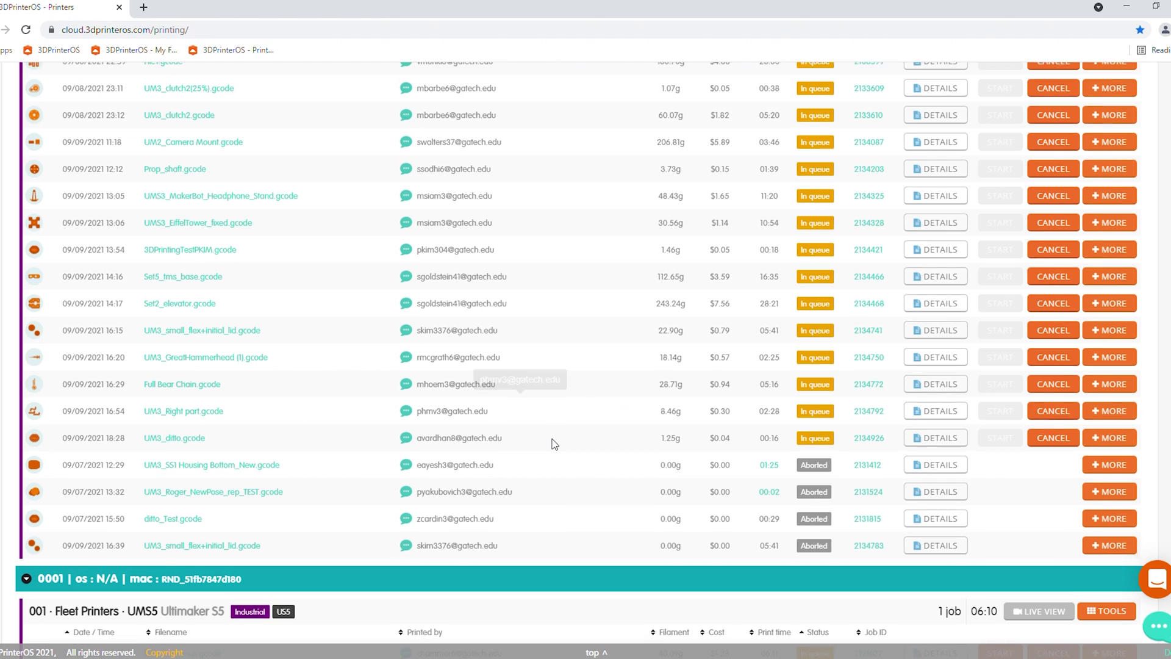